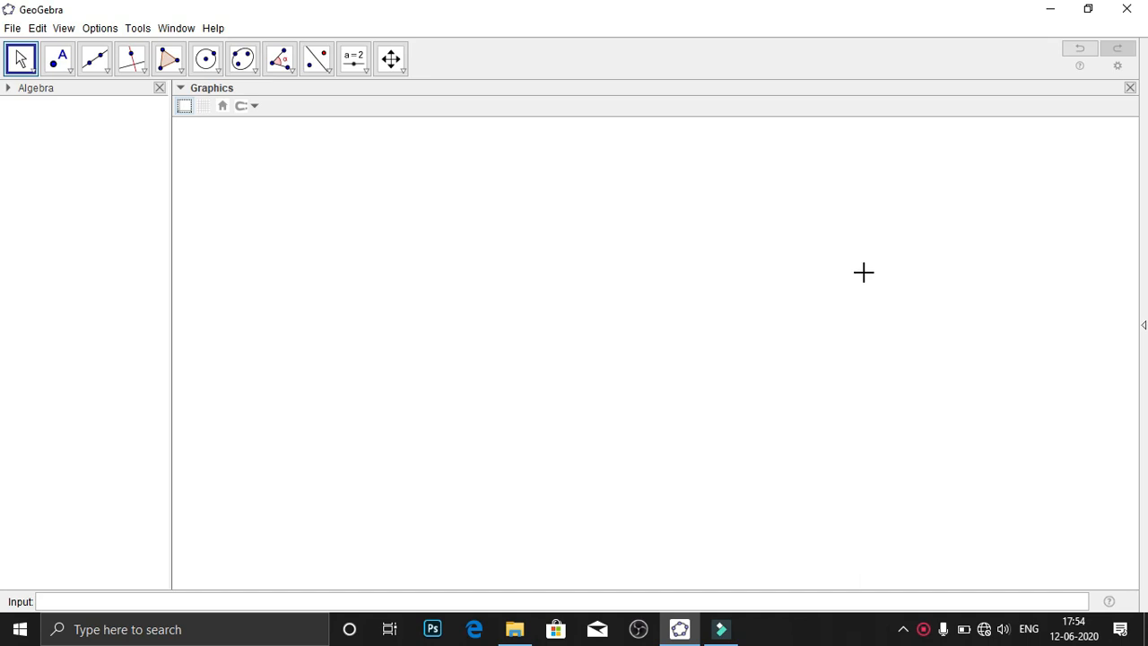
Draw a triangle with vertices at about (4.4, 4.84), (1.56, -0.76) and (8.66, -1.6)
click(167, 60)
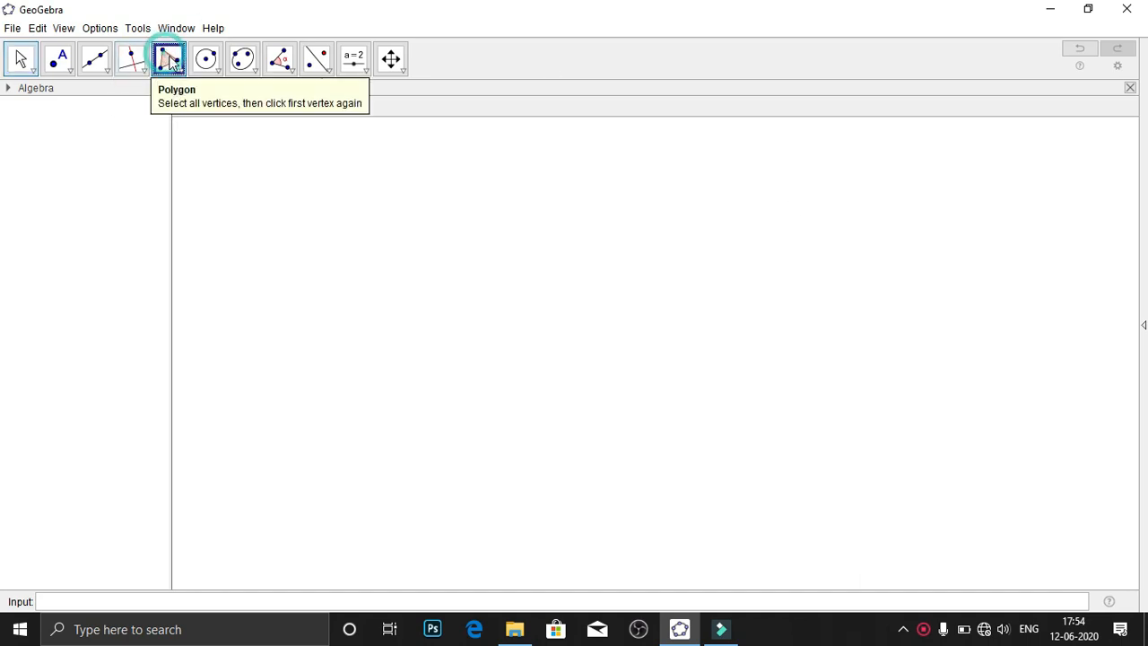
click(537, 178)
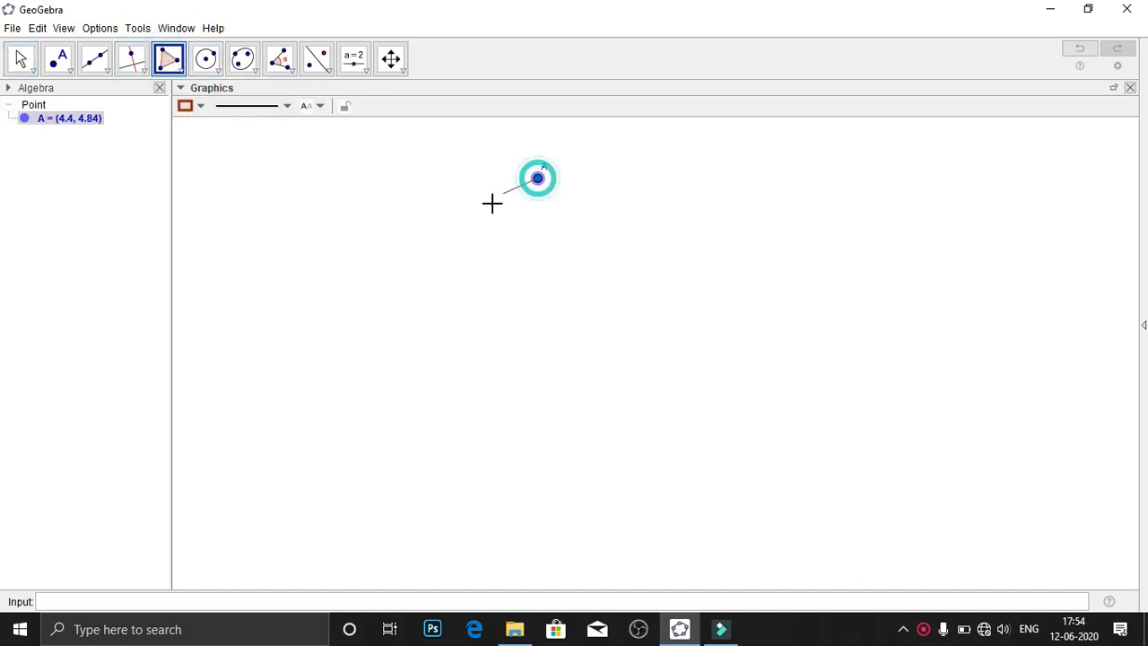
click(418, 413)
click(715, 449)
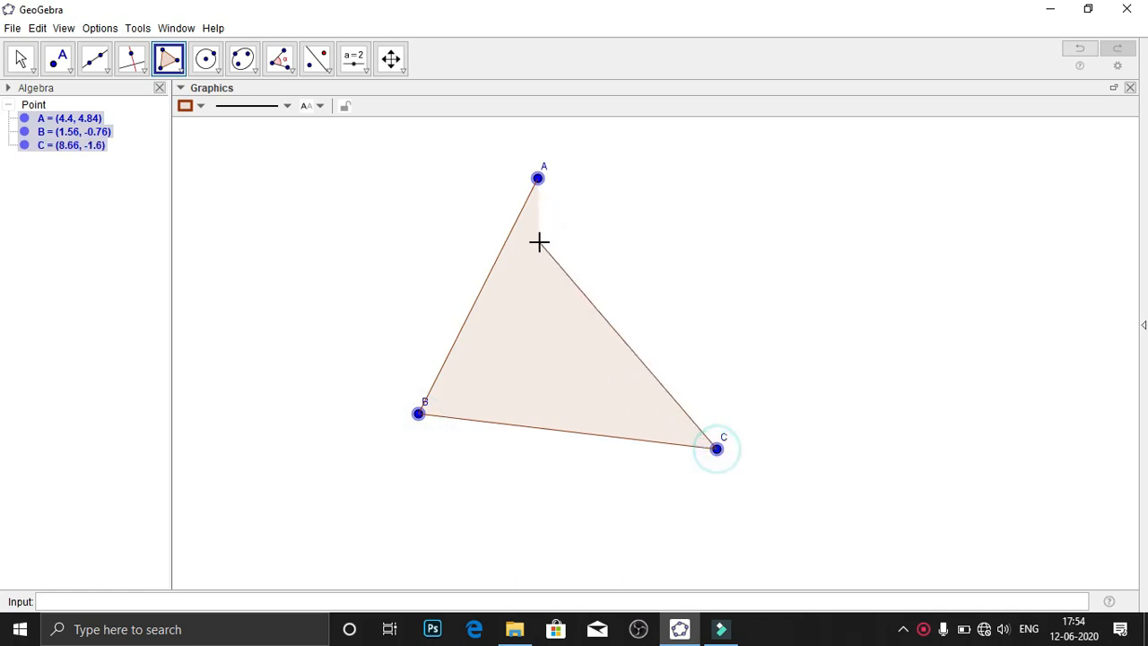
click(538, 177)
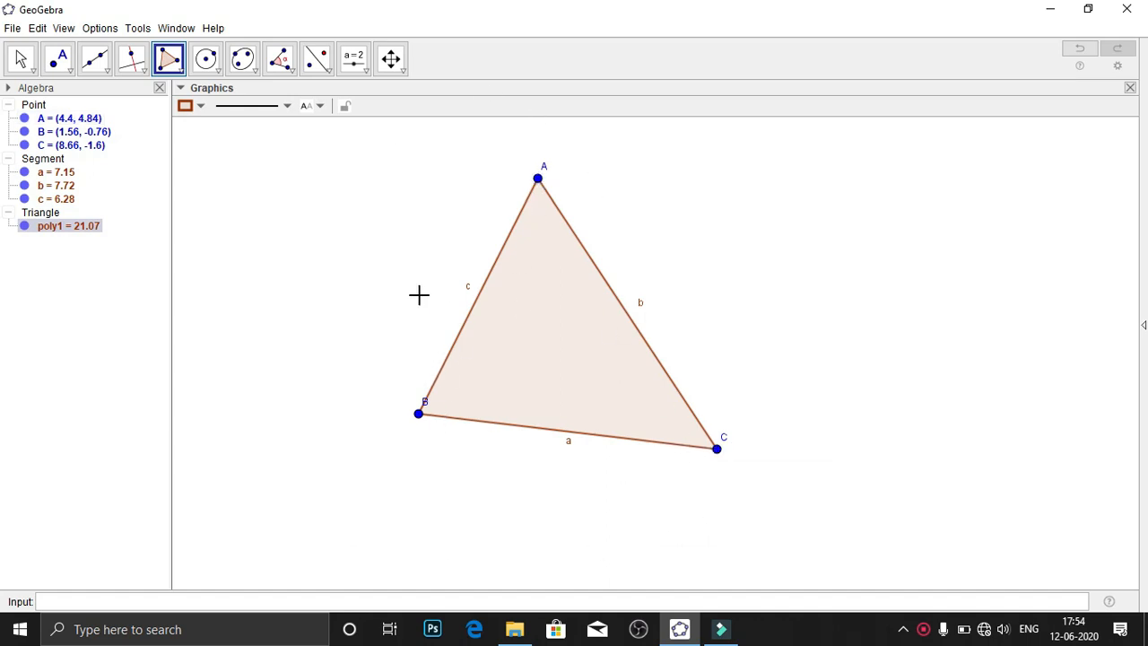
Draw a circle of radius 1 centred on each of the triangle's vertices A, B and C
click(219, 68)
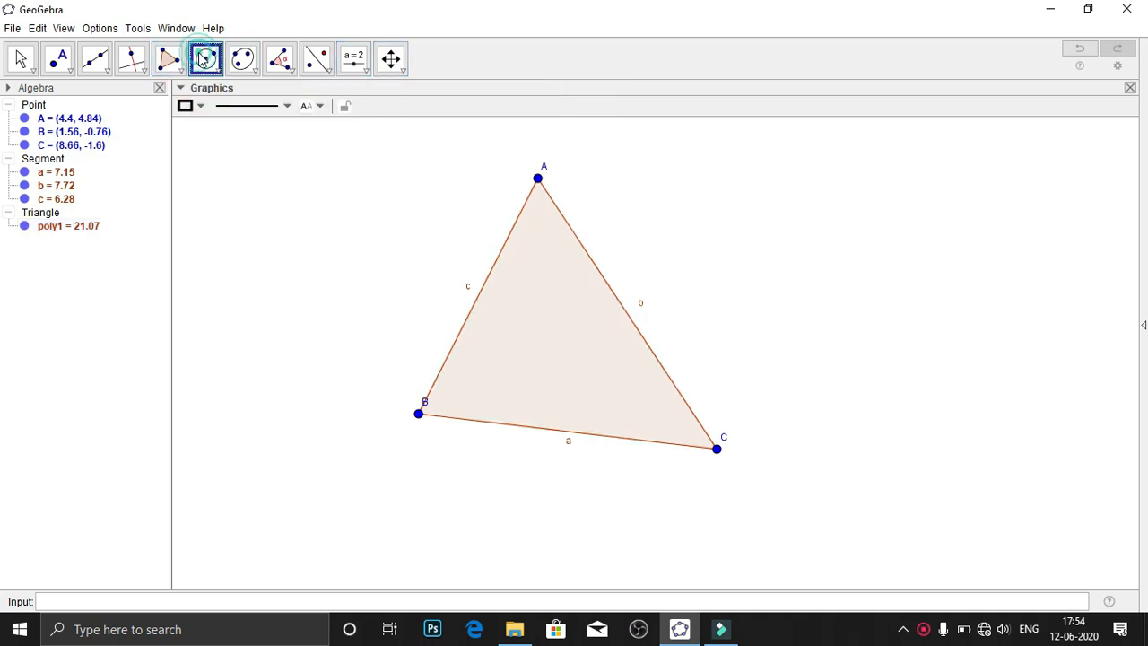
click(213, 65)
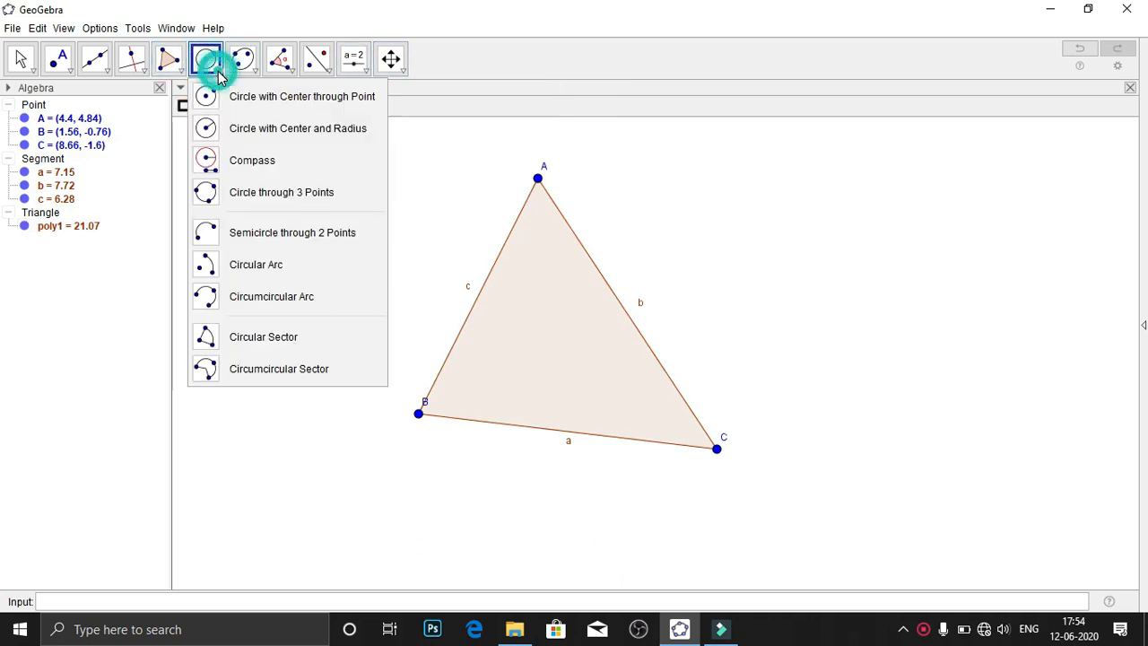
click(206, 128)
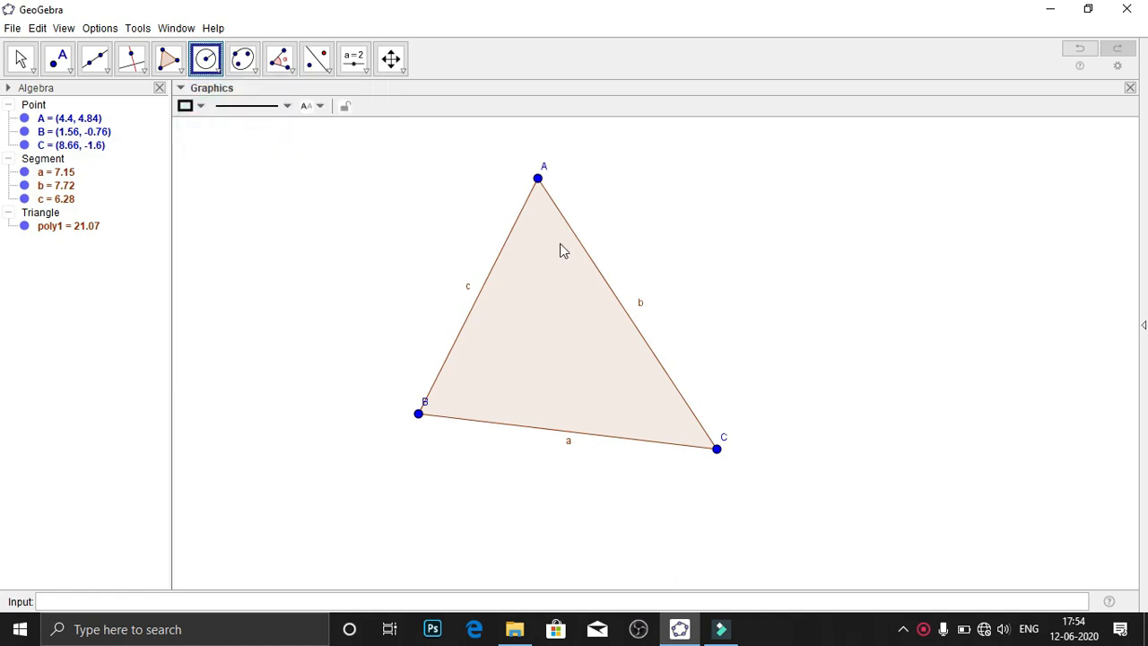
click(539, 180)
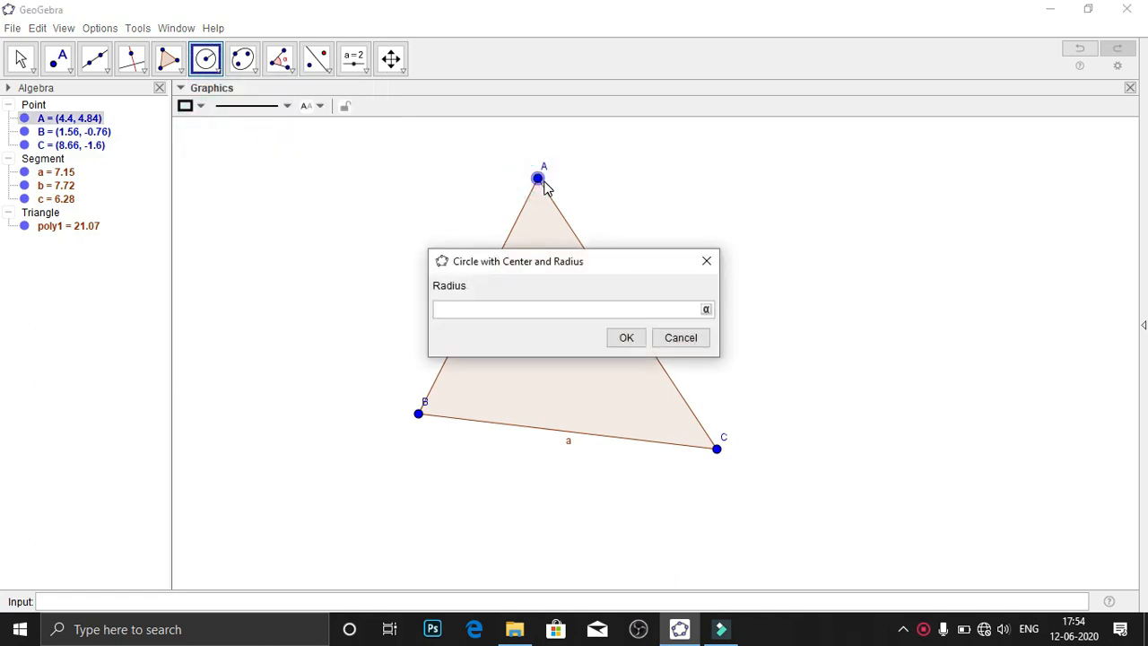
text(1)
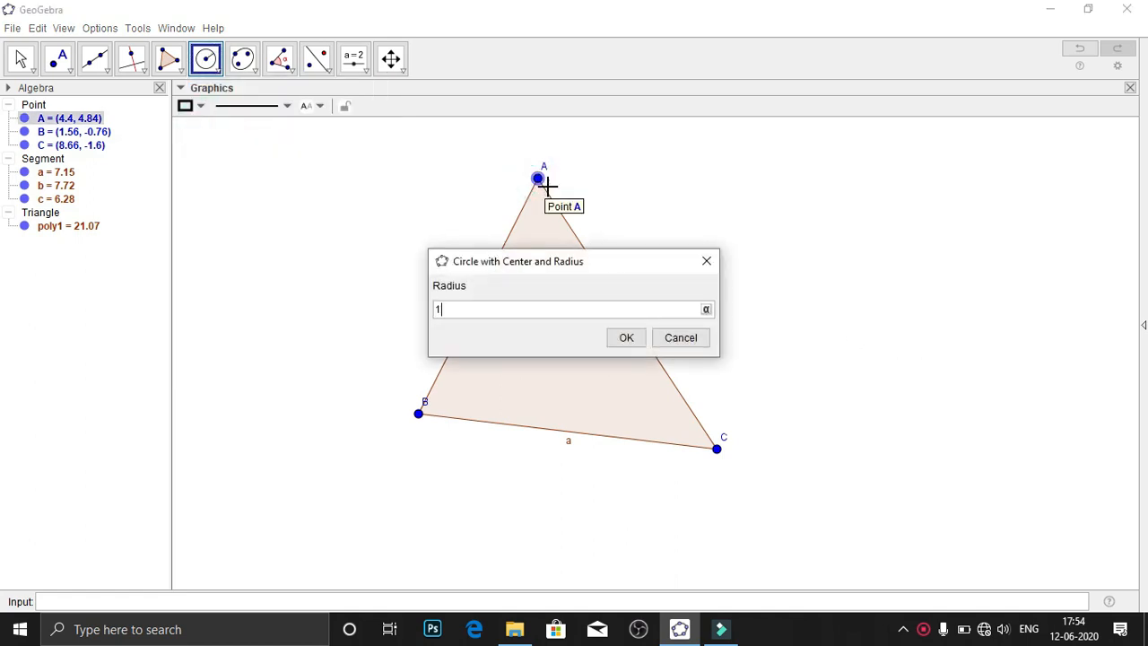
click(627, 336)
click(417, 413)
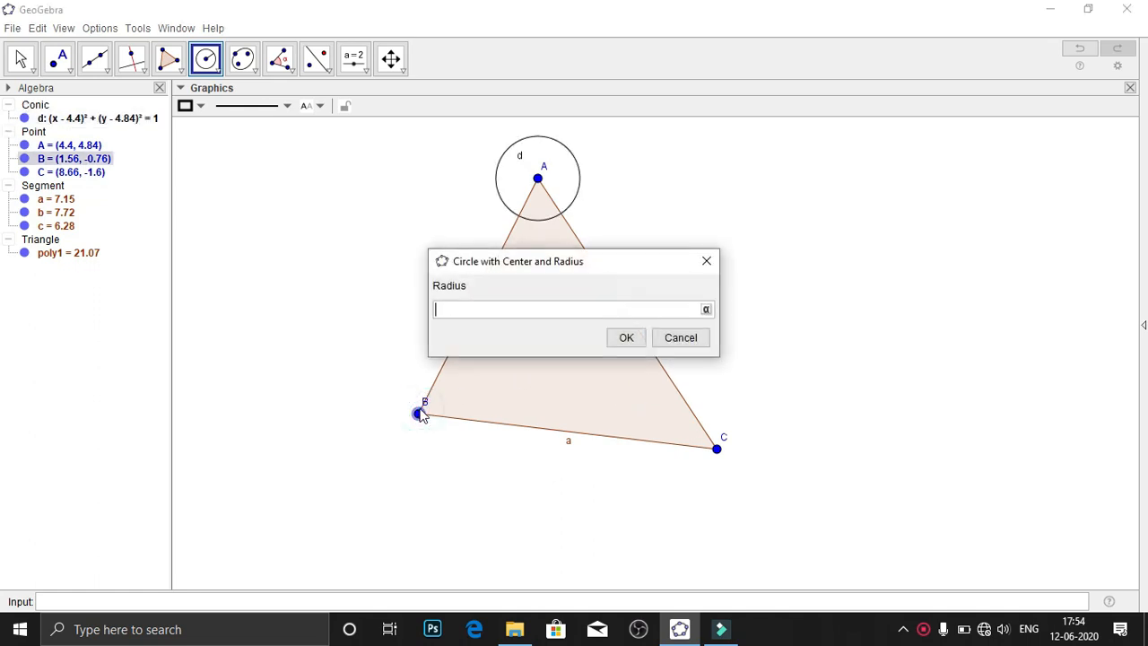
click(625, 338)
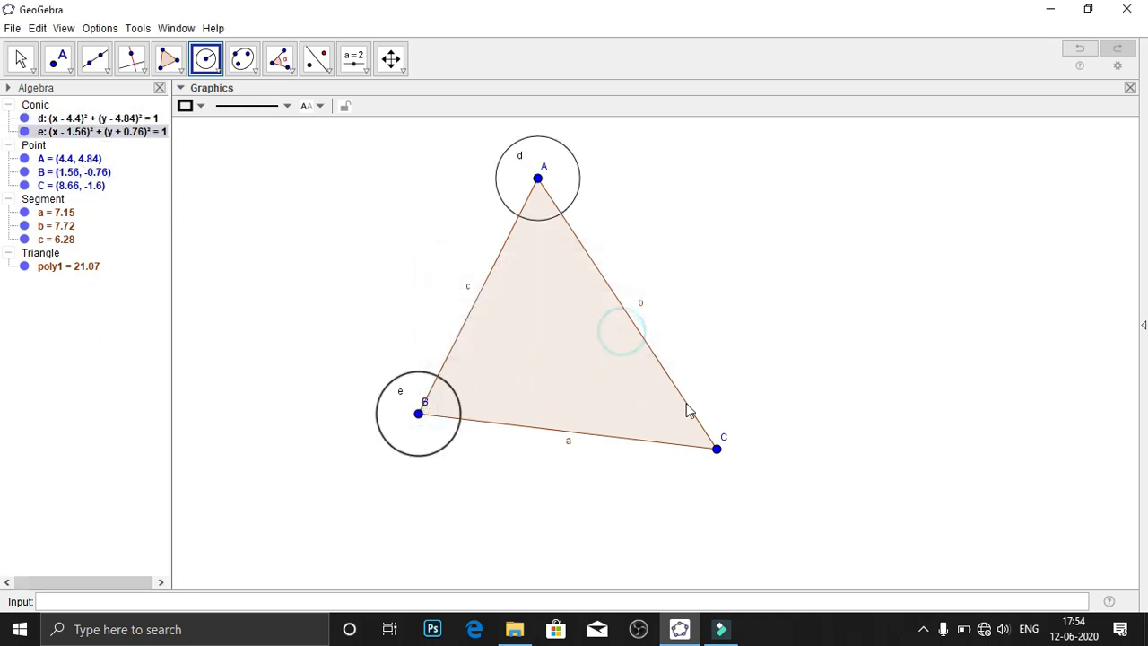
click(718, 450)
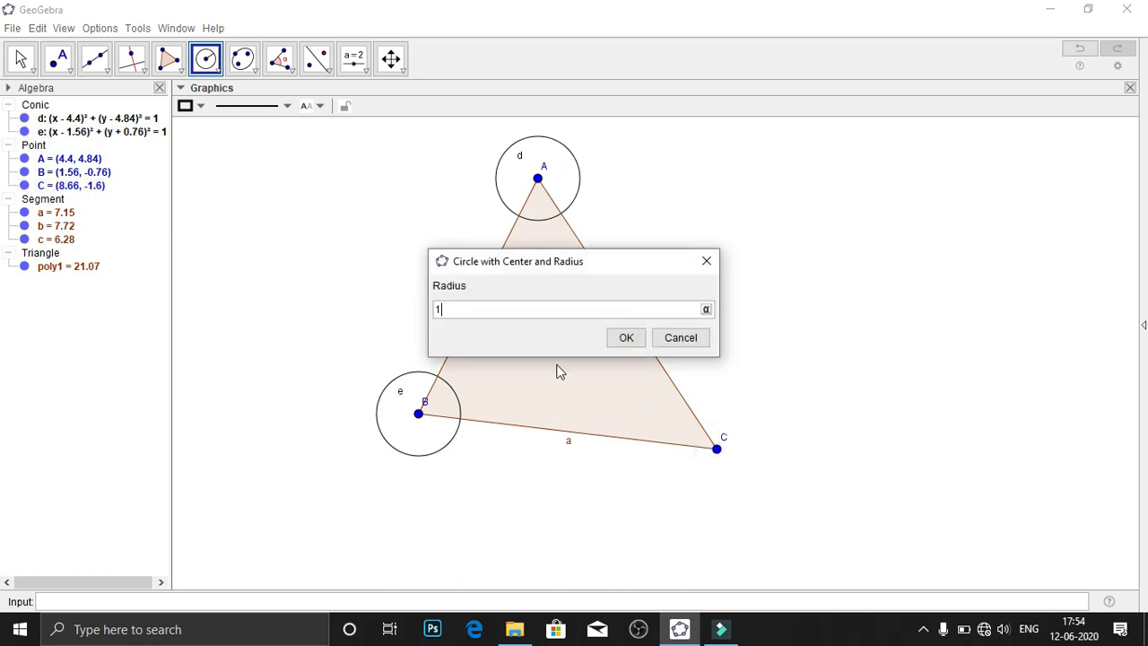
click(626, 338)
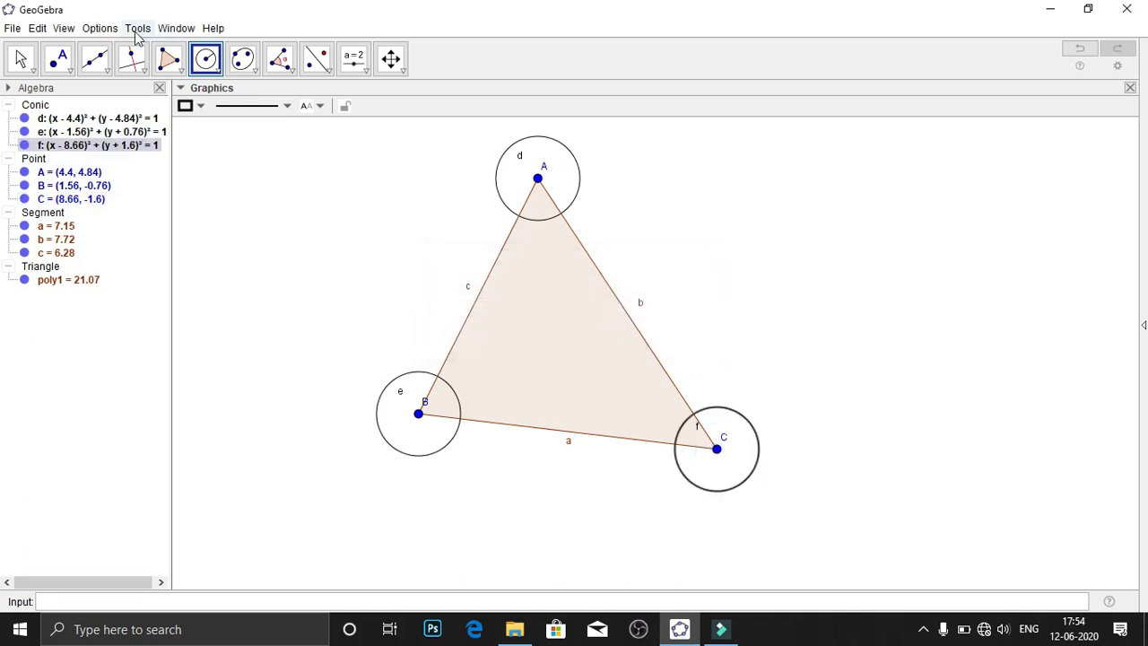
Mark the intersection points of the circle around A with sides AB and AC
click(72, 75)
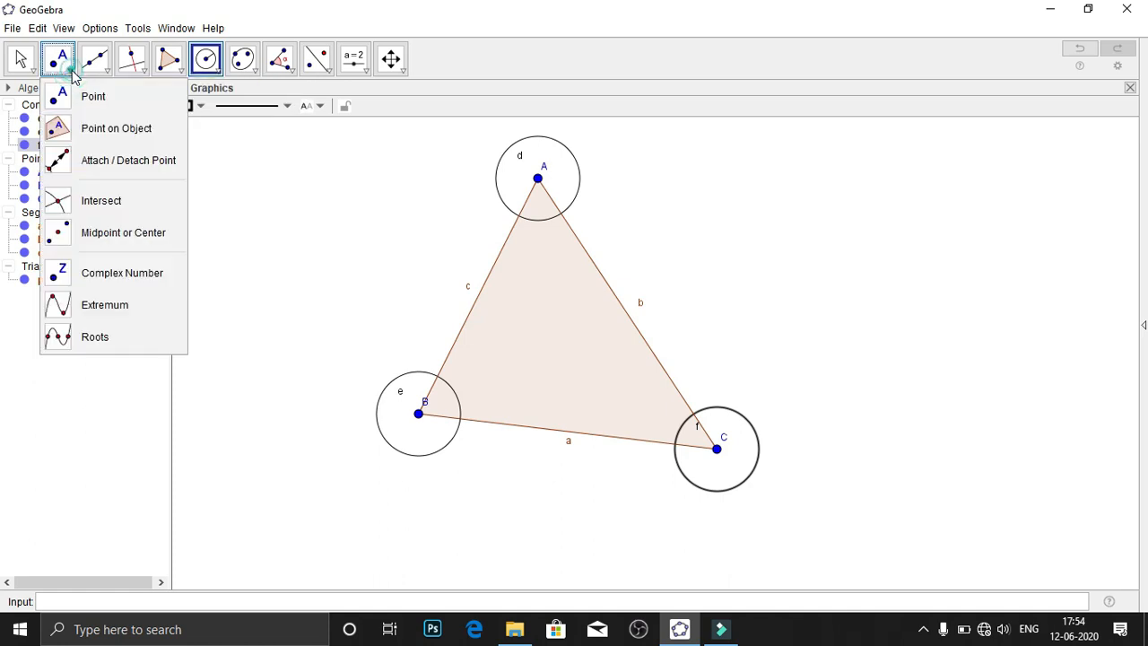
click(56, 198)
click(525, 211)
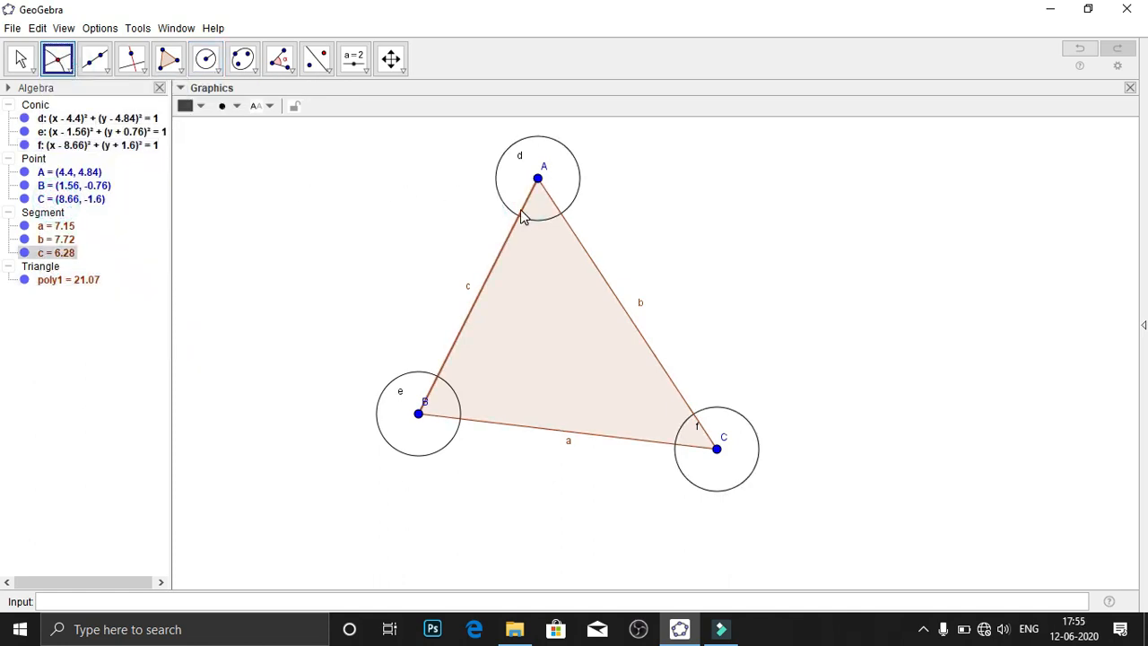
click(522, 215)
click(549, 193)
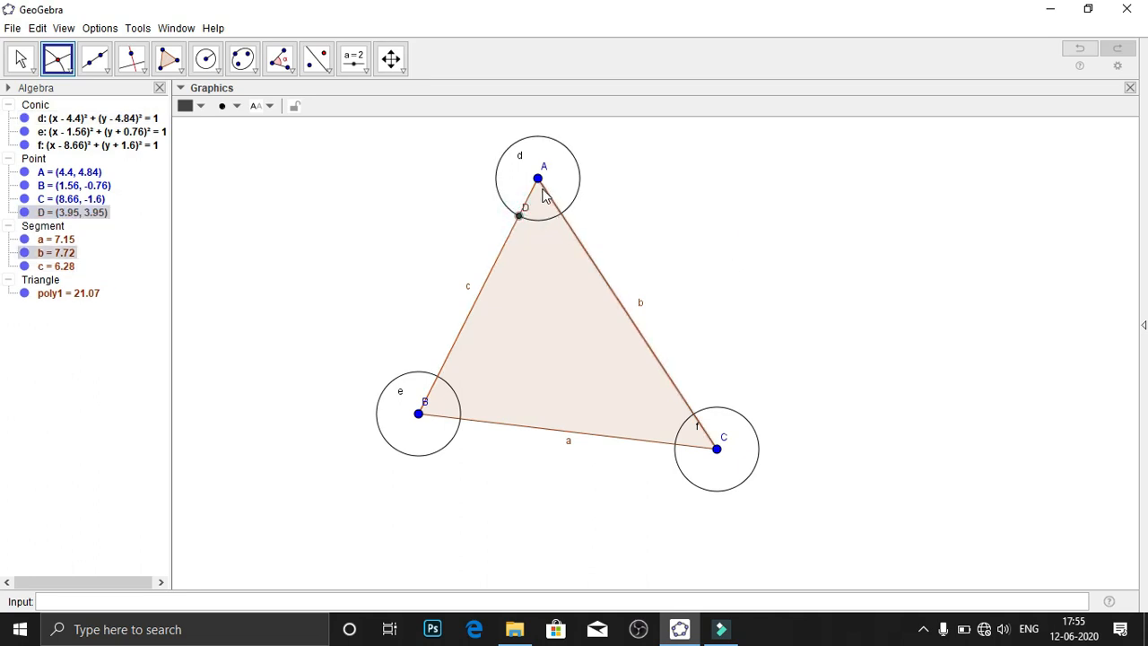
click(566, 202)
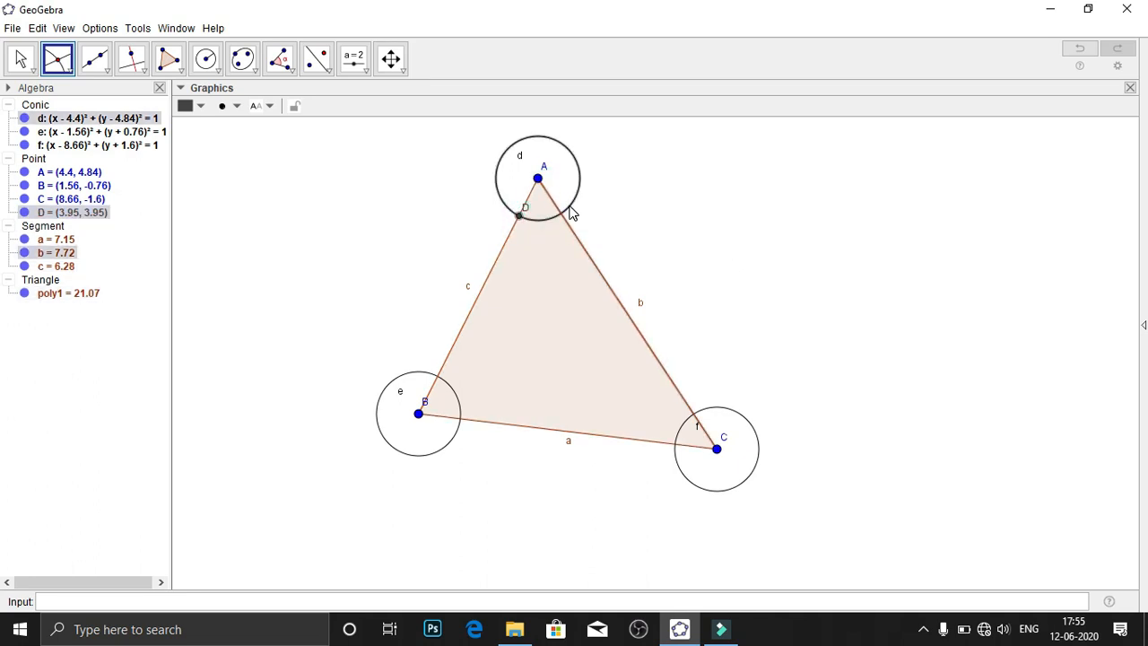
Mark the intersection points of the circle around C with sides AC and BC
click(718, 405)
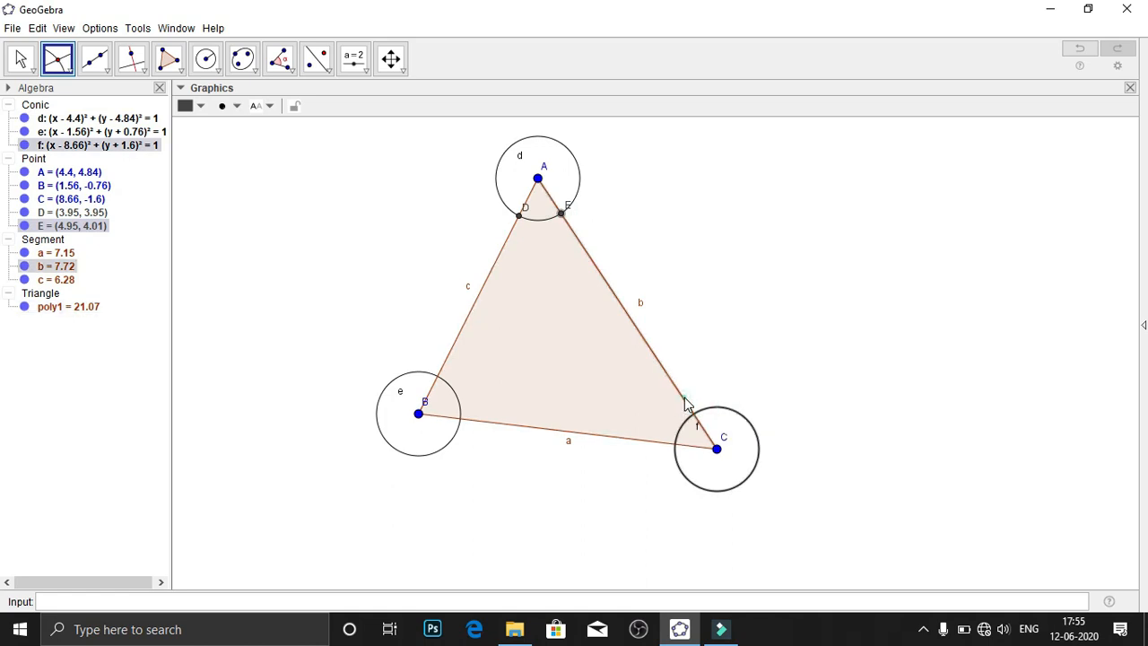
click(685, 403)
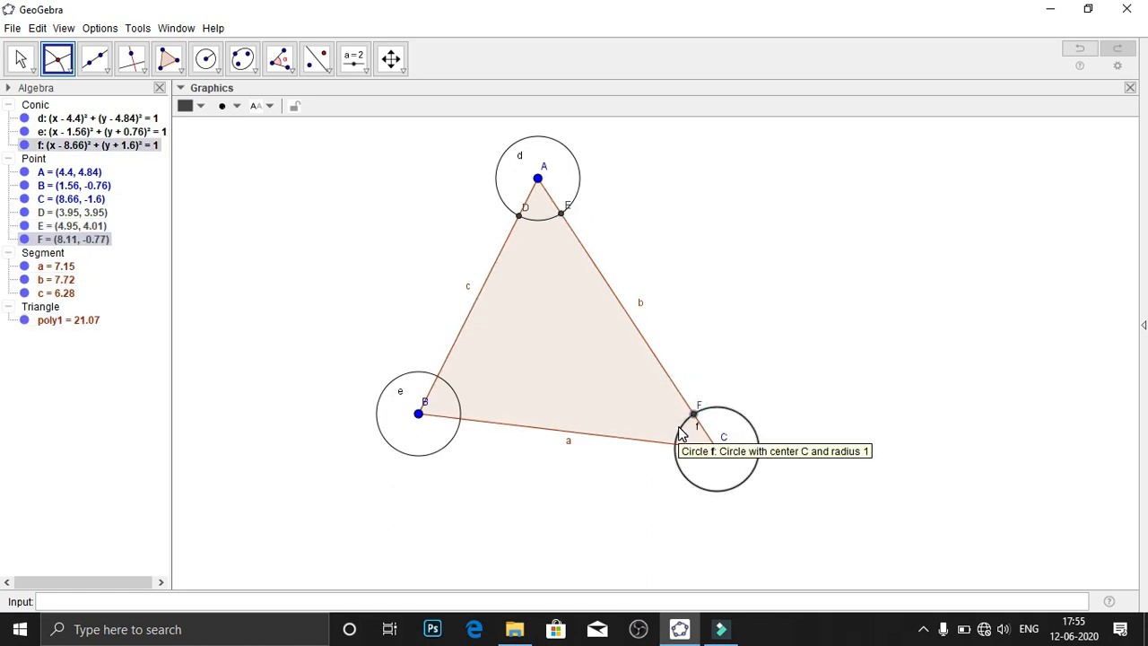
click(681, 433)
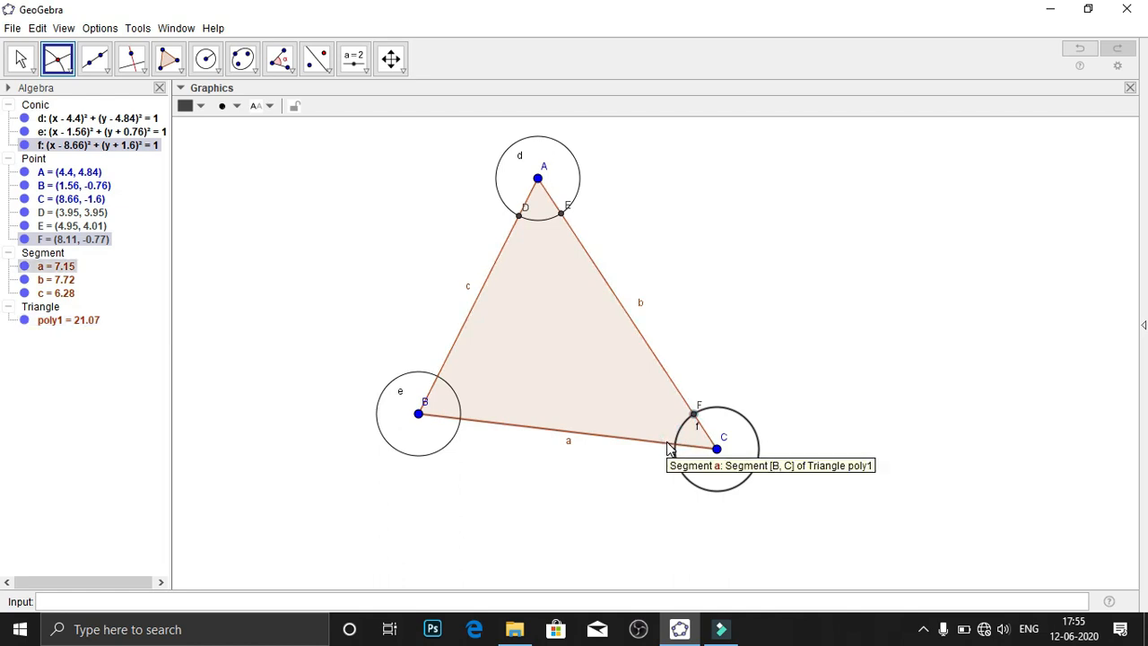
click(665, 441)
Mark the intersection points of the circle around B with sides AB and BC
click(451, 387)
click(436, 384)
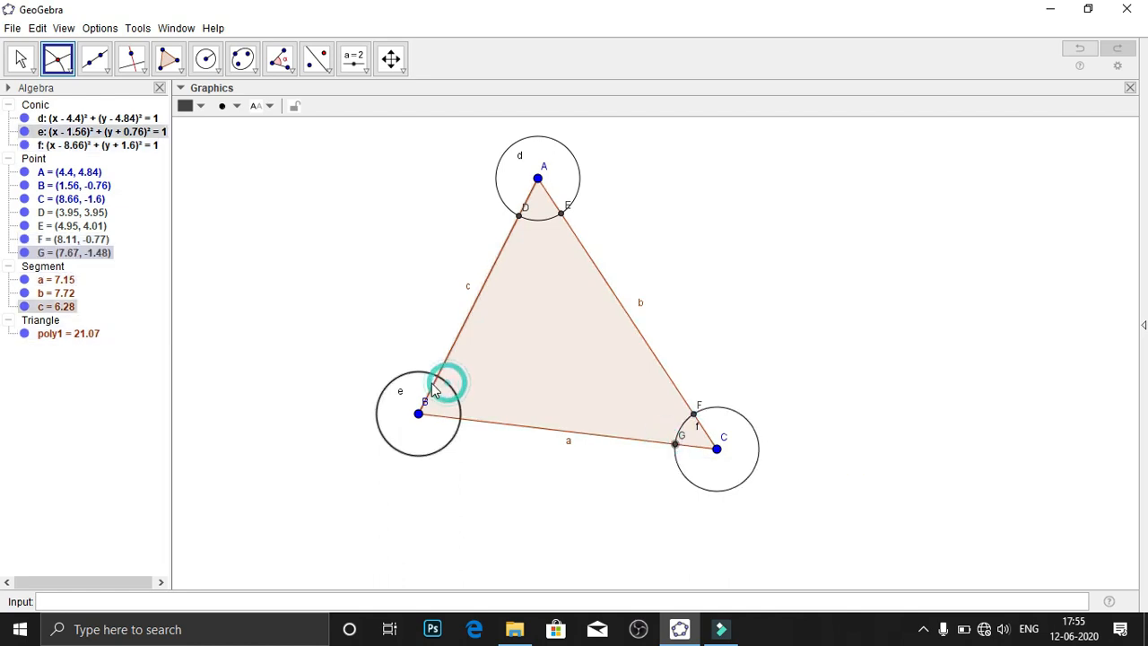
click(434, 387)
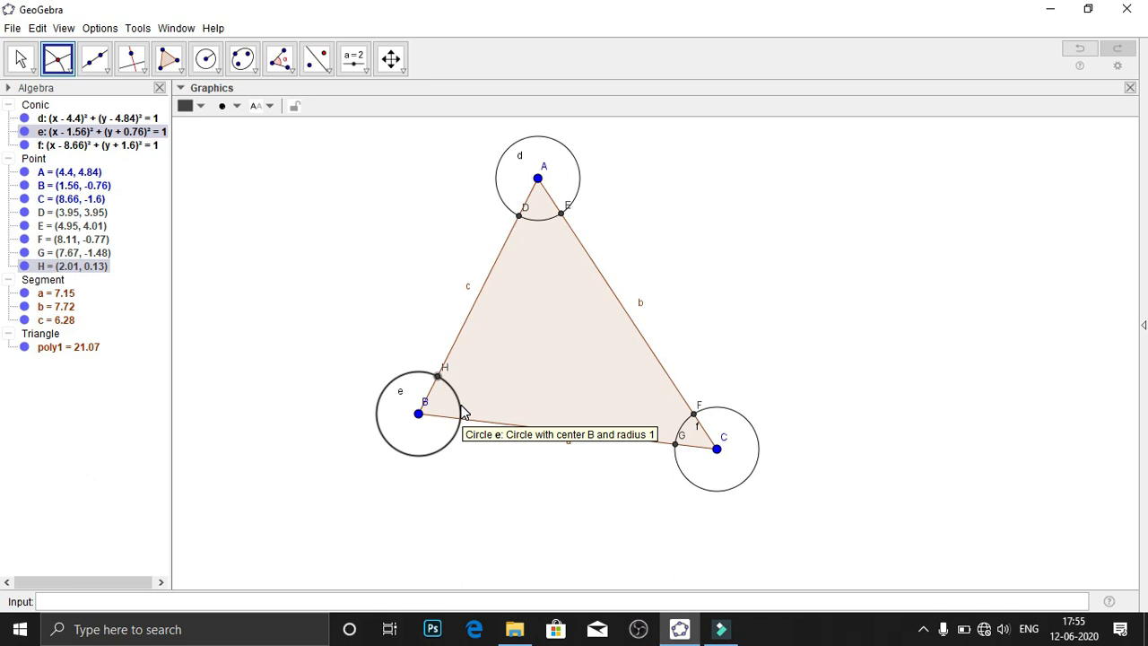
click(477, 425)
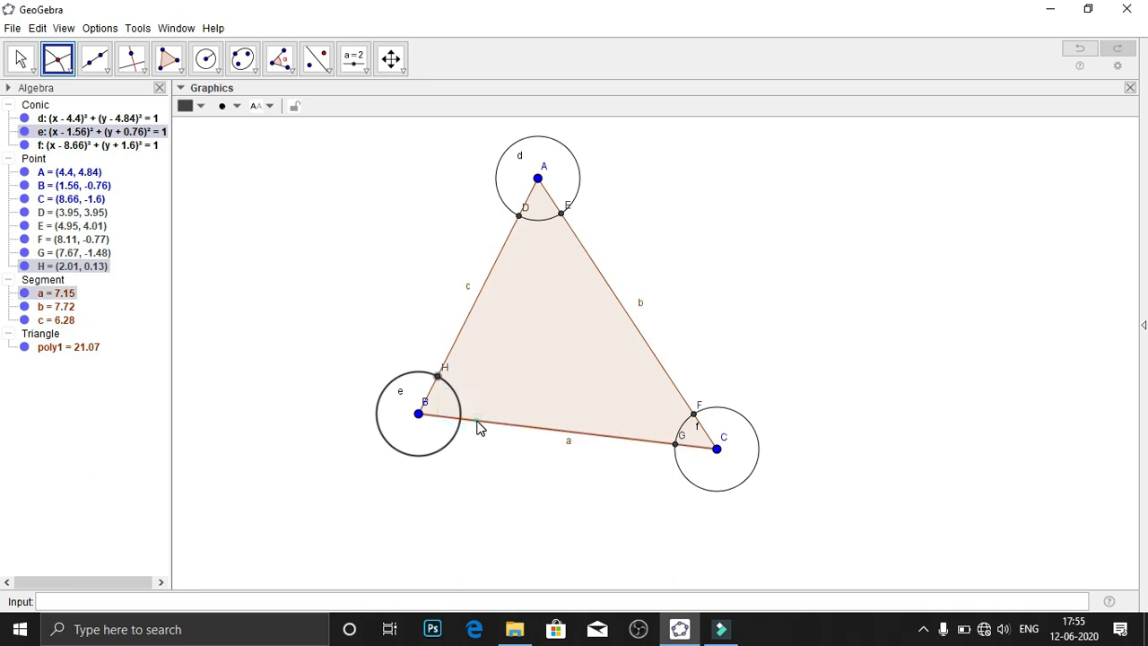
click(478, 427)
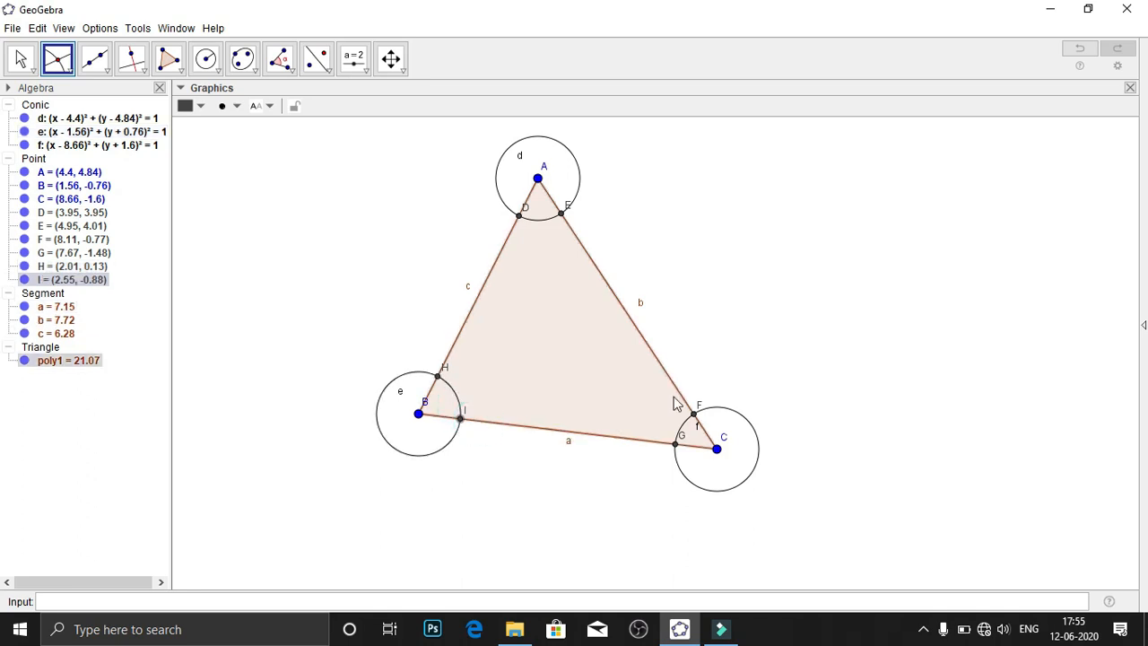
Hide the three circles d, e and f around the triangle's vertices
click(24, 118)
click(24, 132)
click(25, 144)
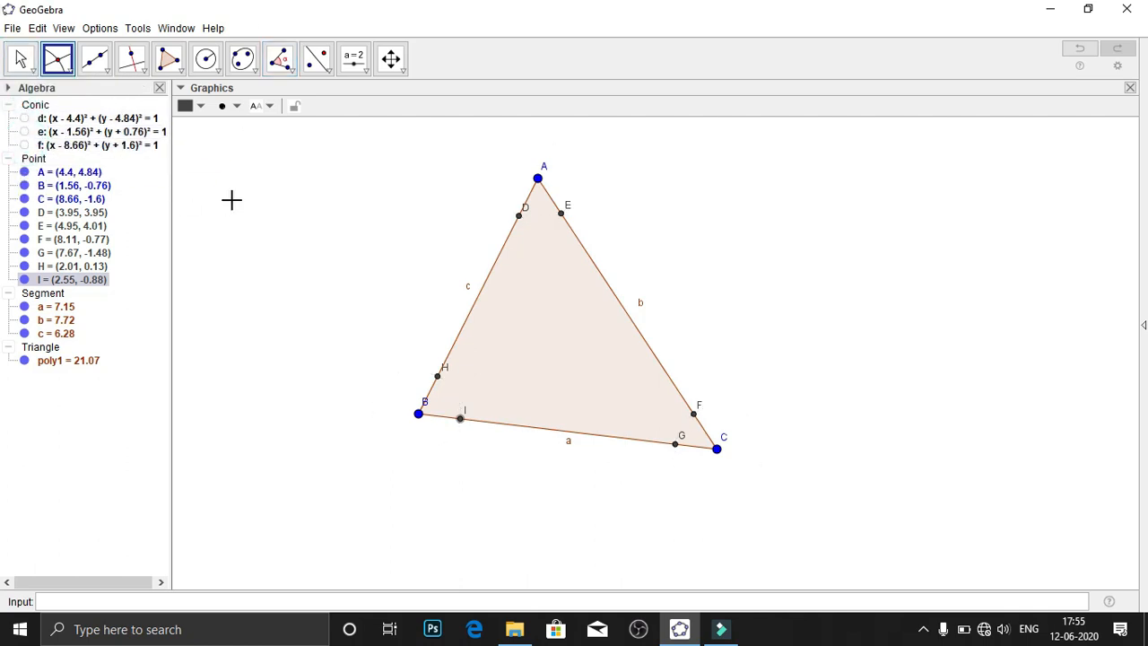
Draw a circular sector centred at B from point I to point H
click(217, 68)
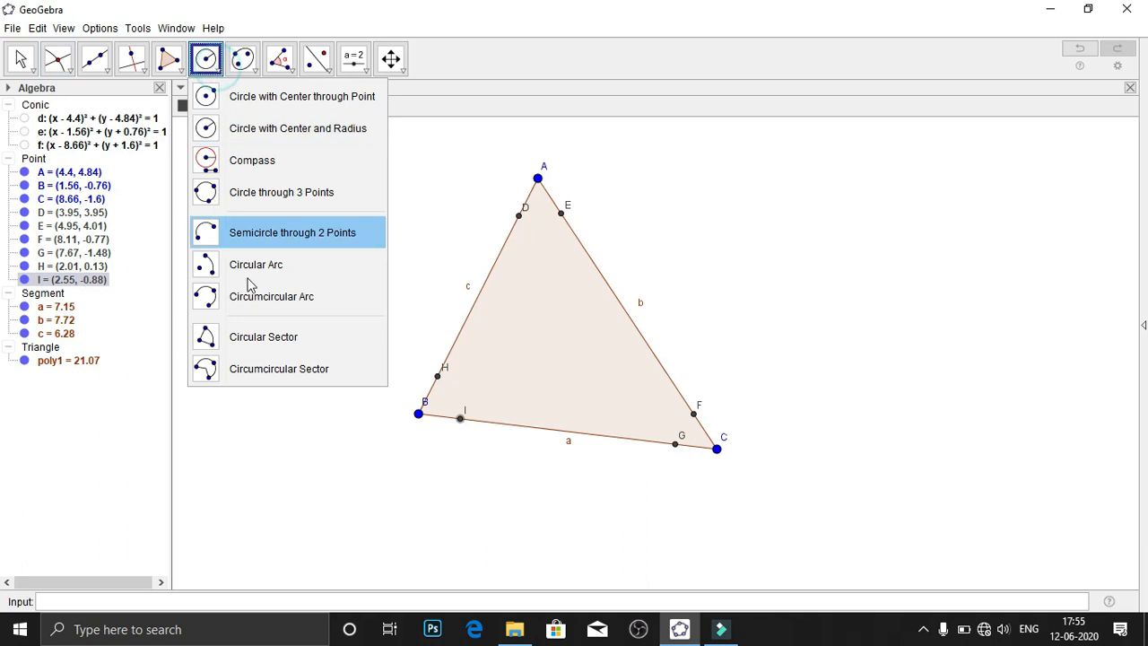
click(258, 338)
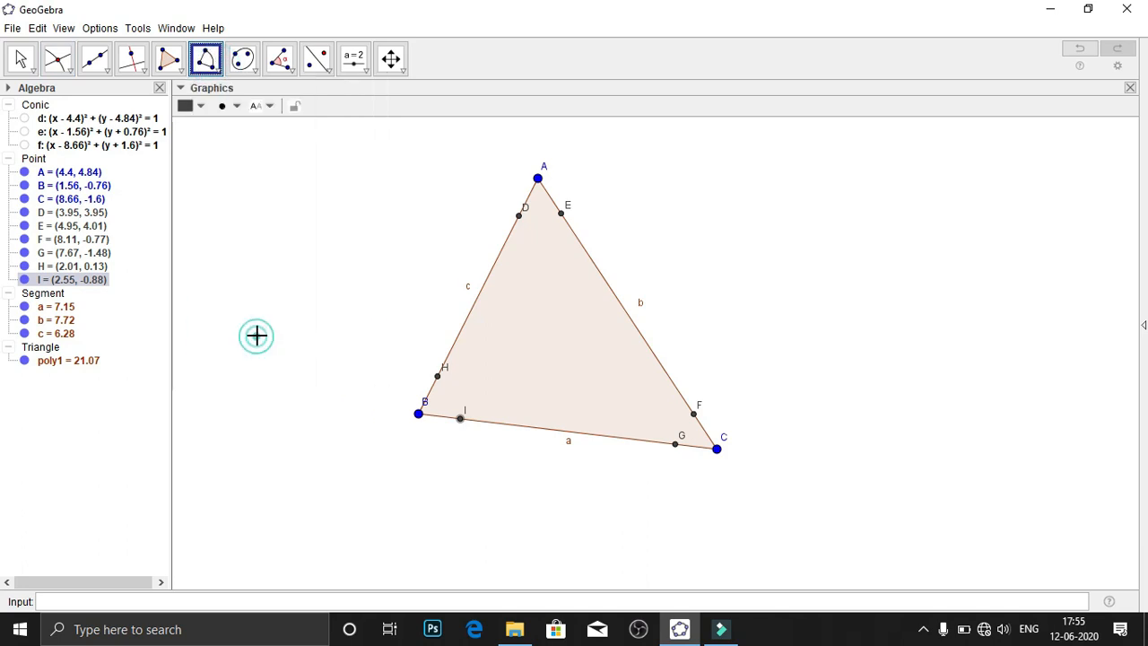
click(419, 414)
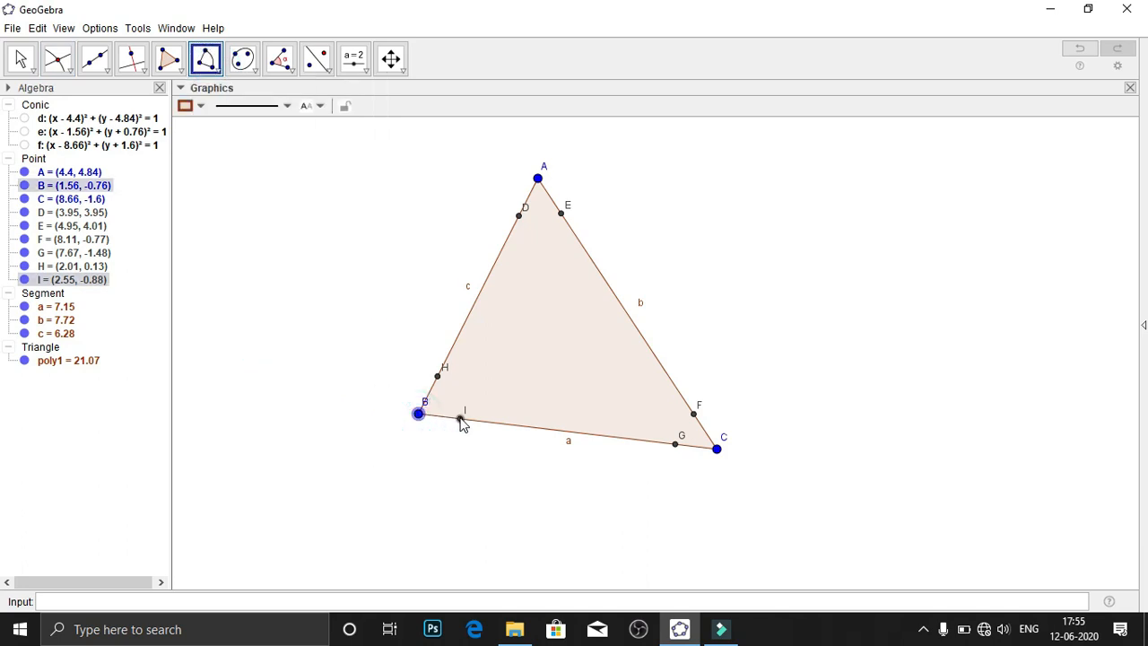
click(459, 418)
click(438, 376)
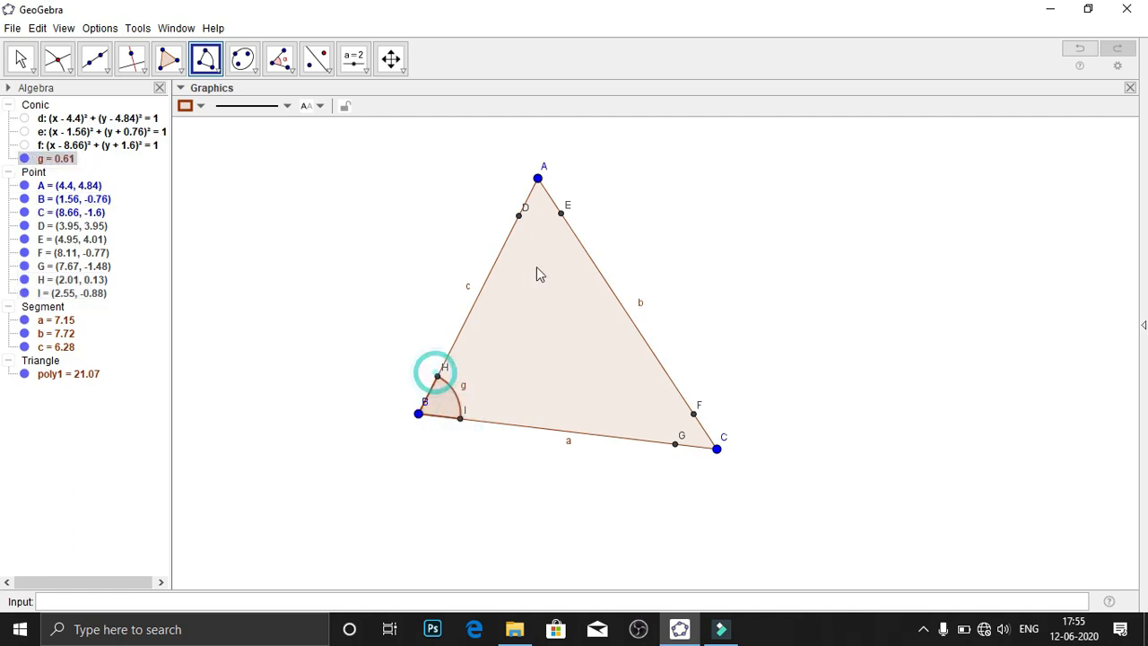
Draw circular sectors centred at A from D to E and centred at C from F to G
click(519, 216)
click(562, 216)
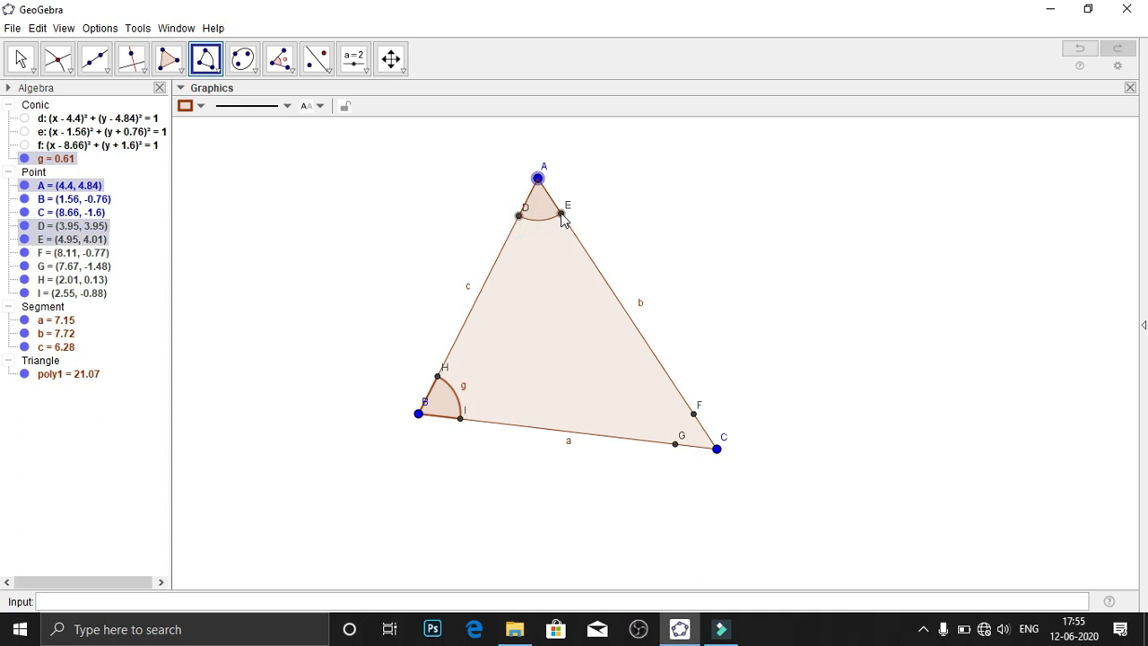
click(560, 215)
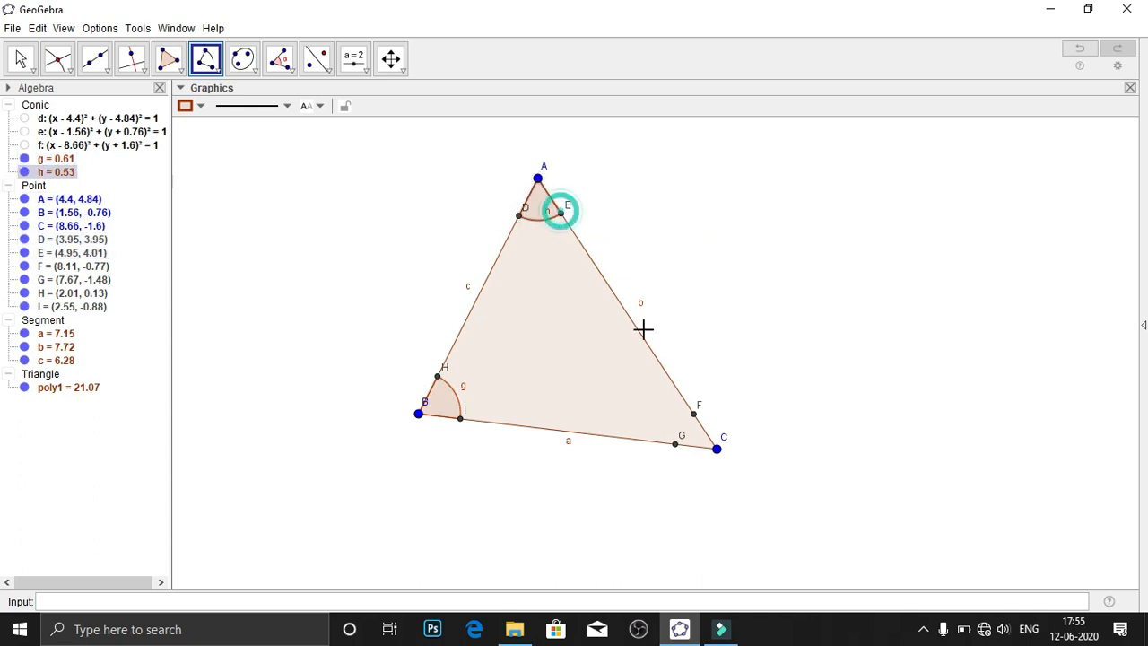
click(716, 449)
click(695, 415)
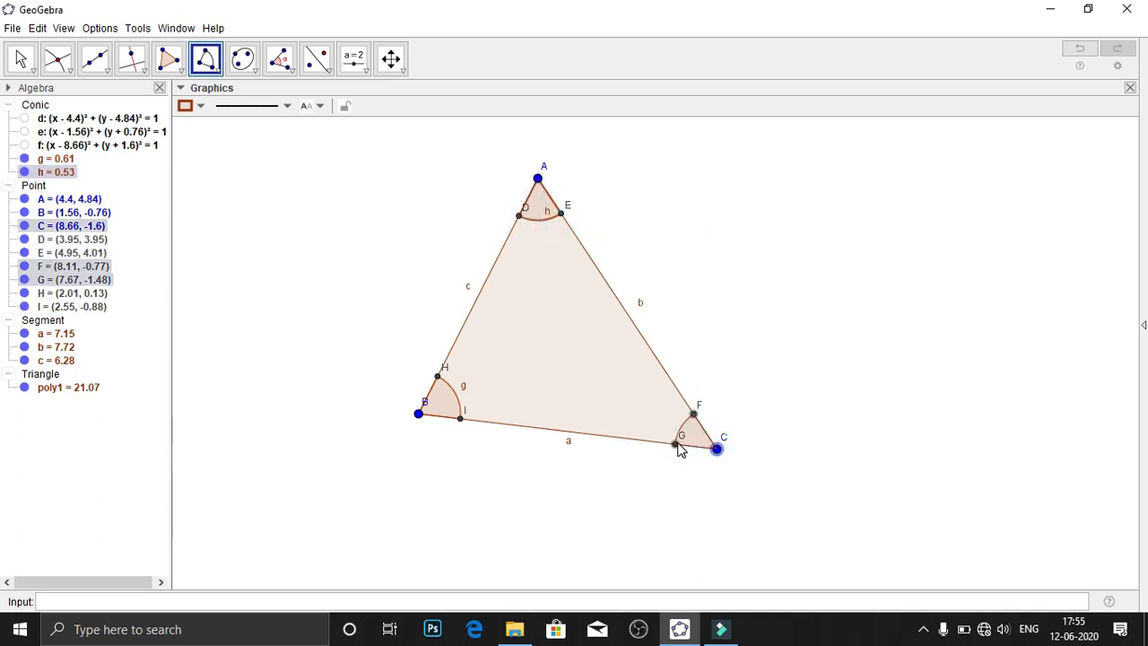
click(676, 444)
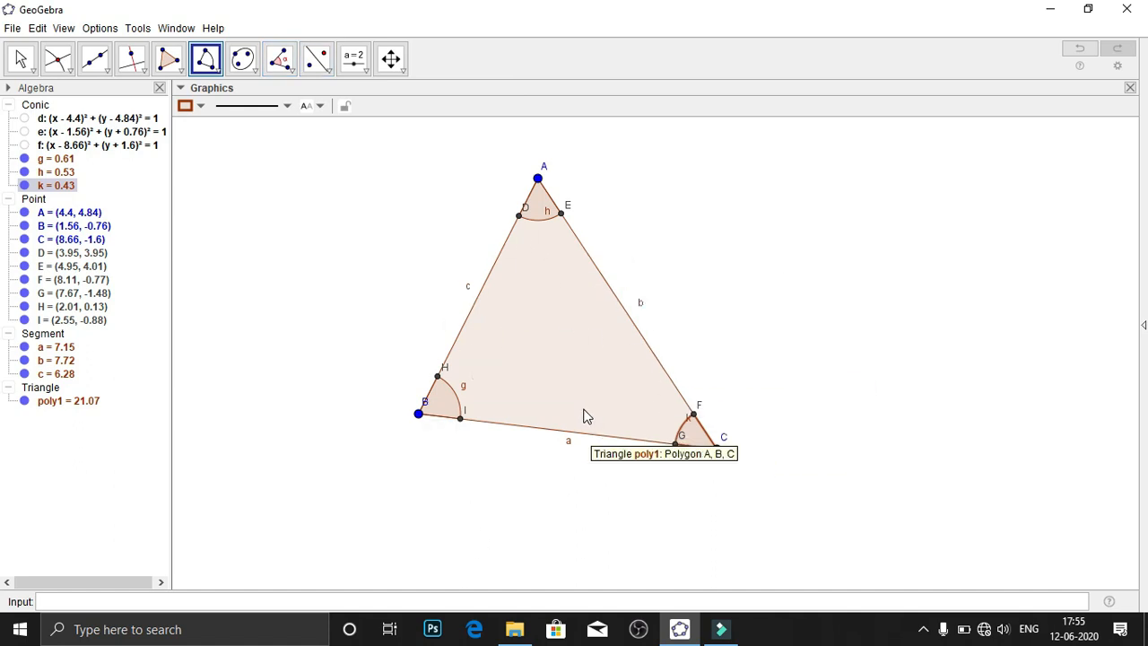
Mark the midpoints of sides AB, BC and CA using their end vertices
click(72, 73)
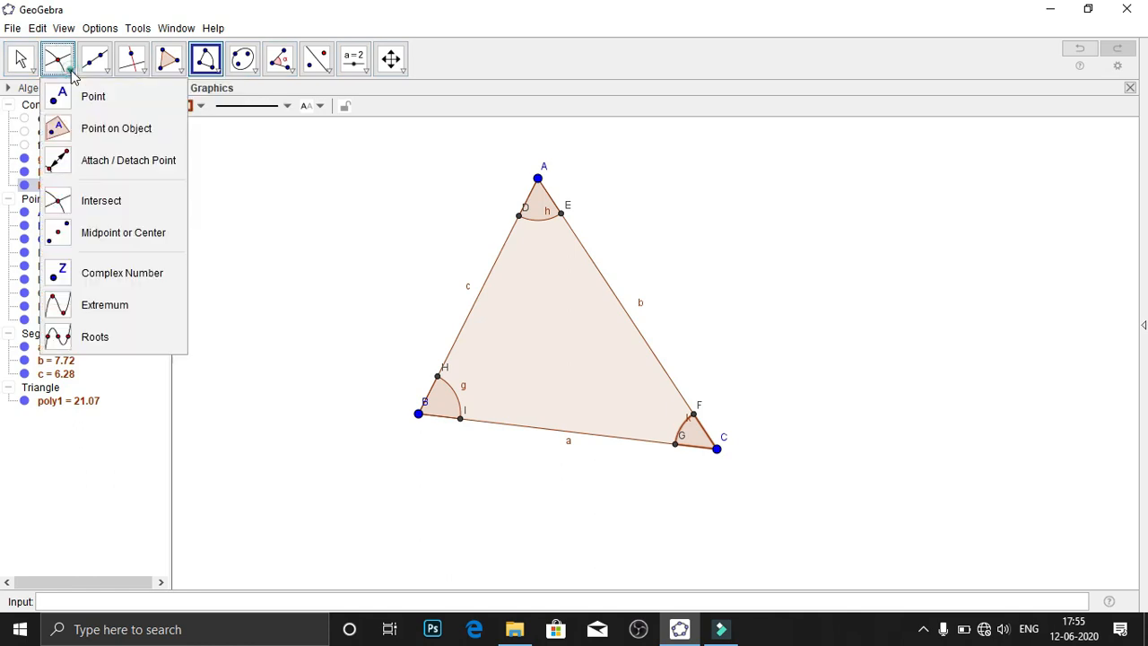
click(90, 96)
click(540, 176)
click(419, 413)
click(420, 412)
click(717, 449)
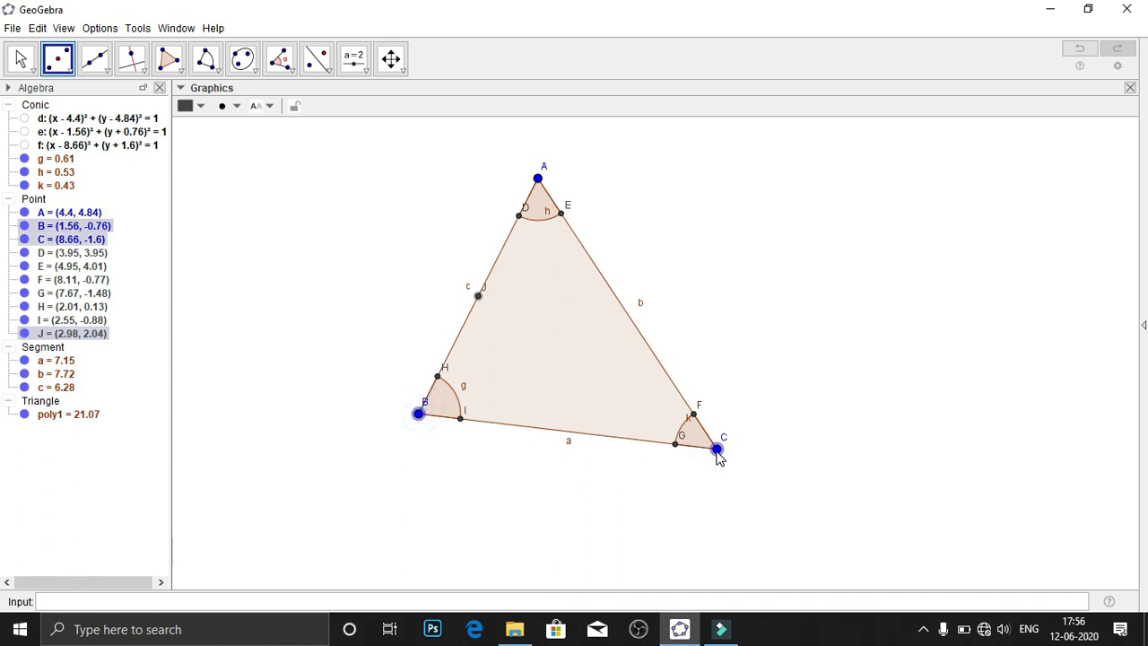
click(716, 450)
click(717, 449)
click(538, 179)
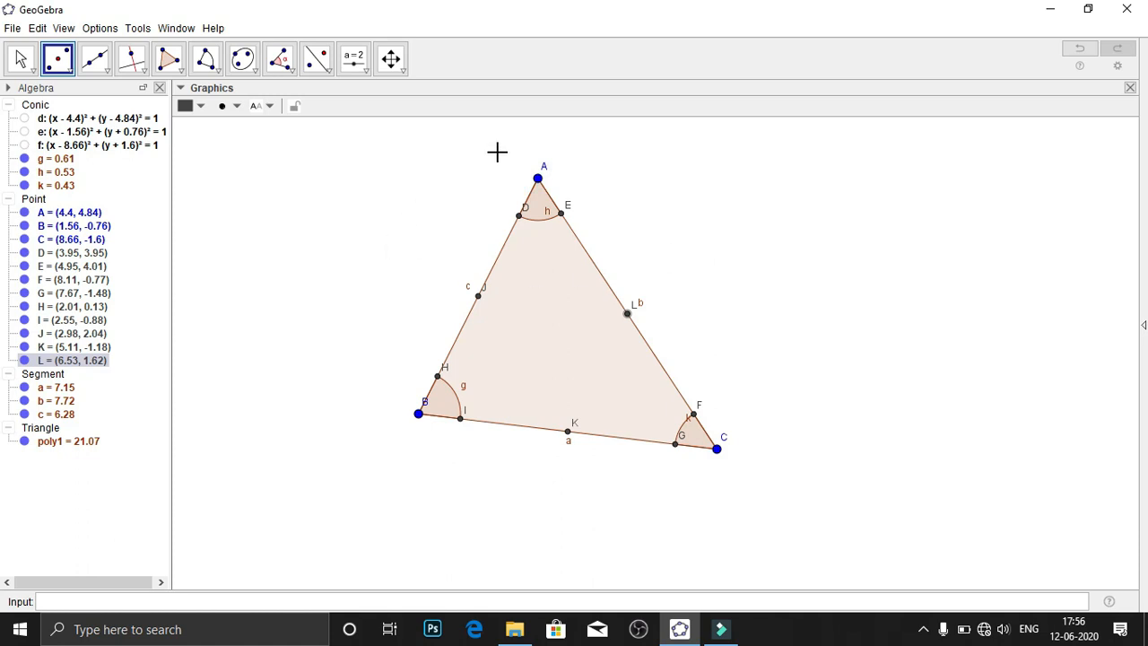
click(353, 59)
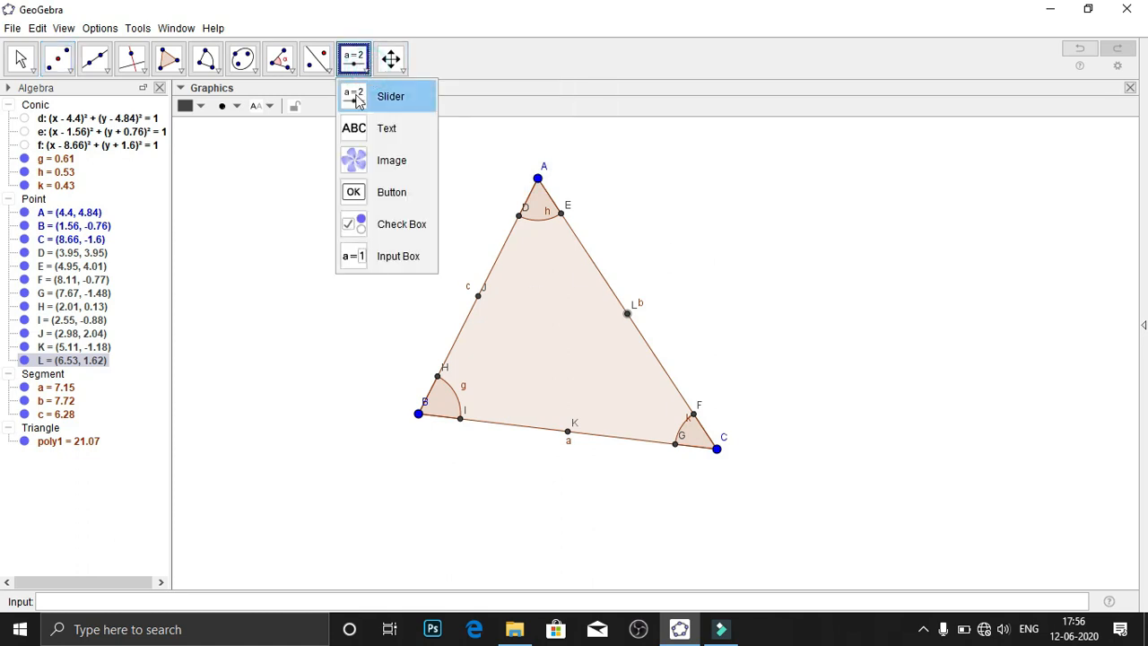
click(324, 93)
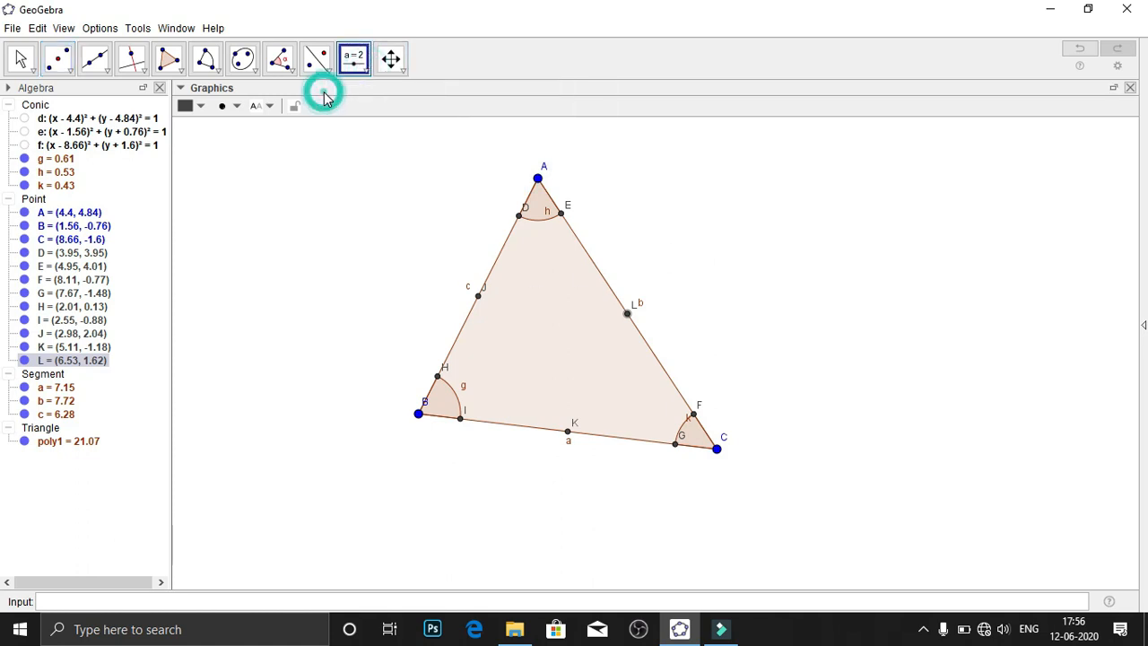
click(882, 178)
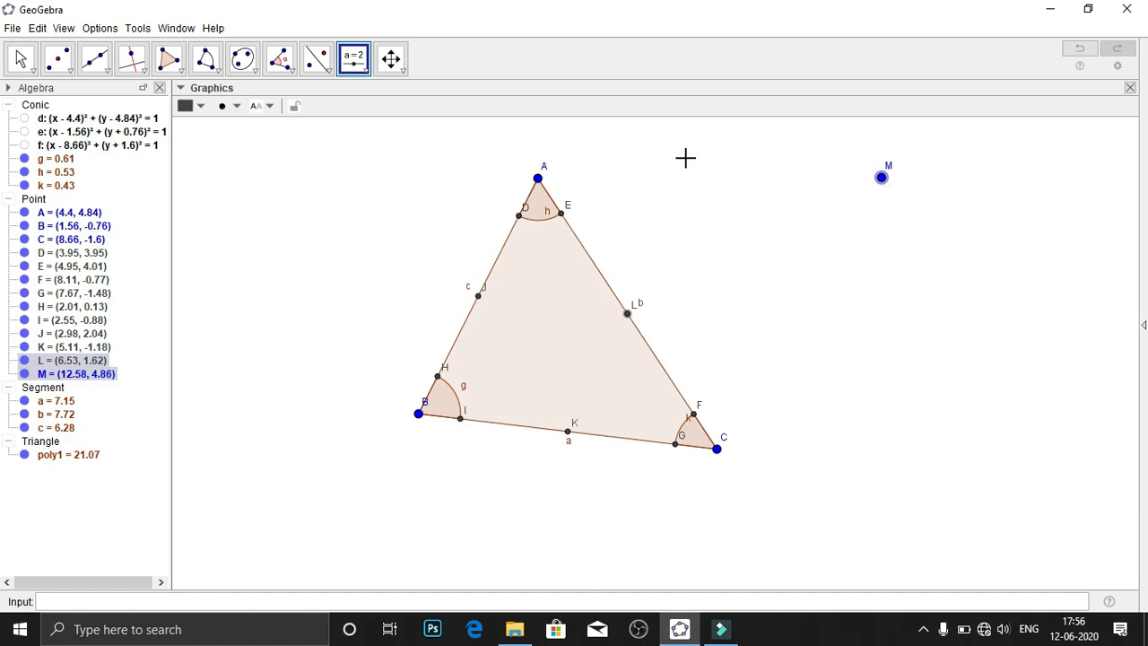
key(ctrl+z)
Add an angle slider α to the right of the triangle, ranging from 180° to 360° in 1° increments
click(353, 57)
click(890, 160)
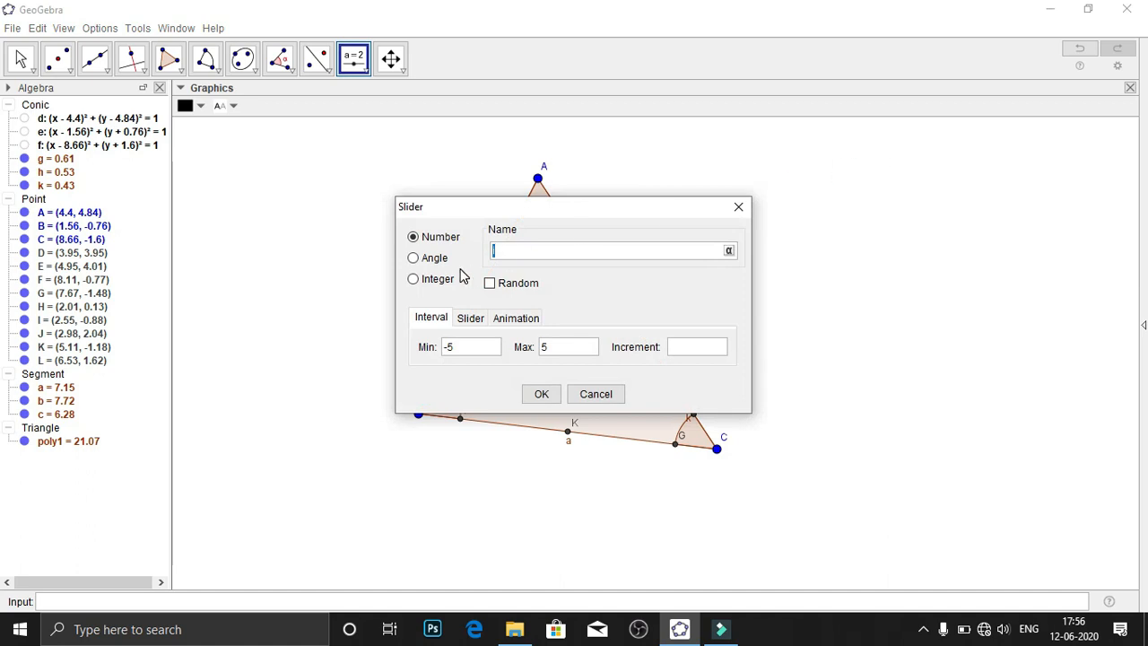
click(414, 259)
click(467, 350)
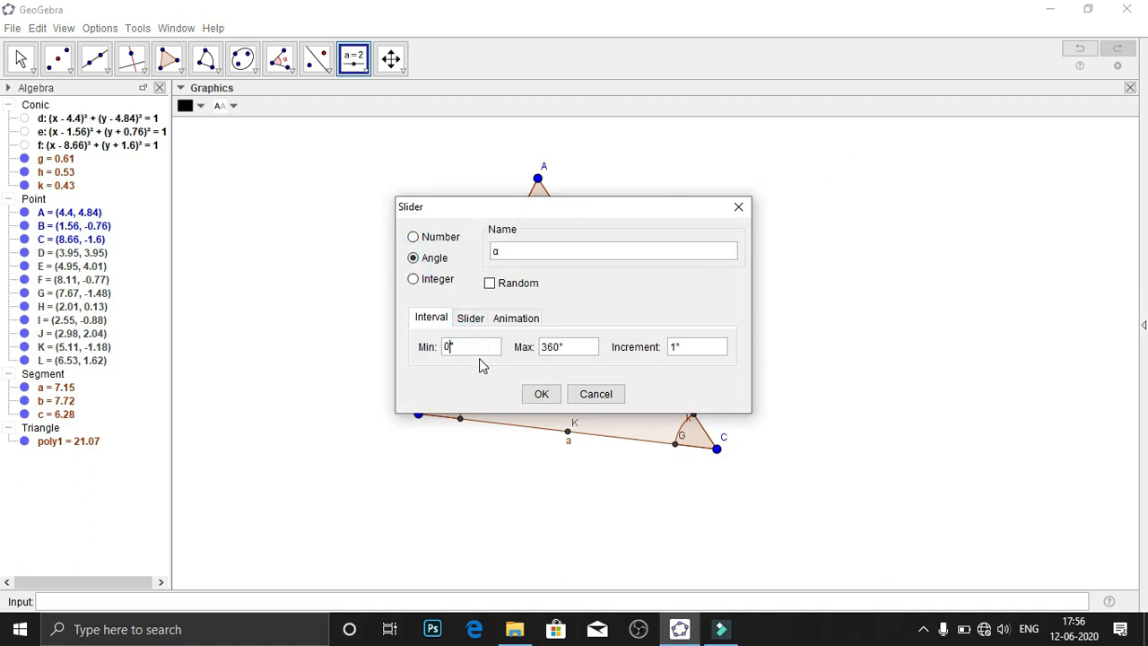
text(18)
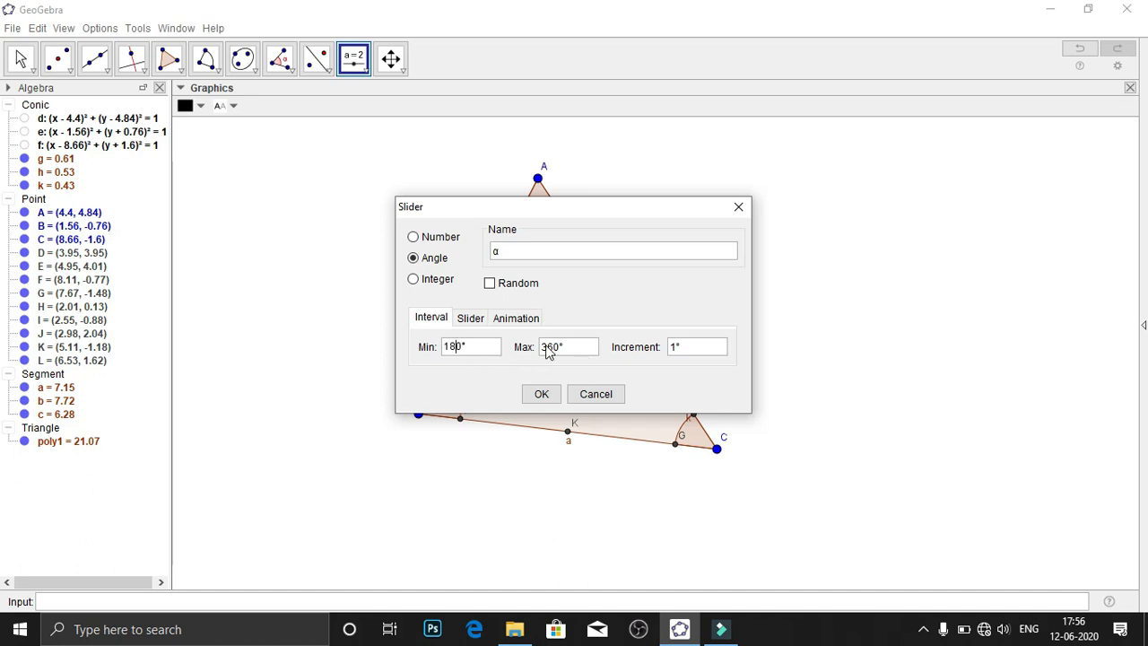
click(543, 395)
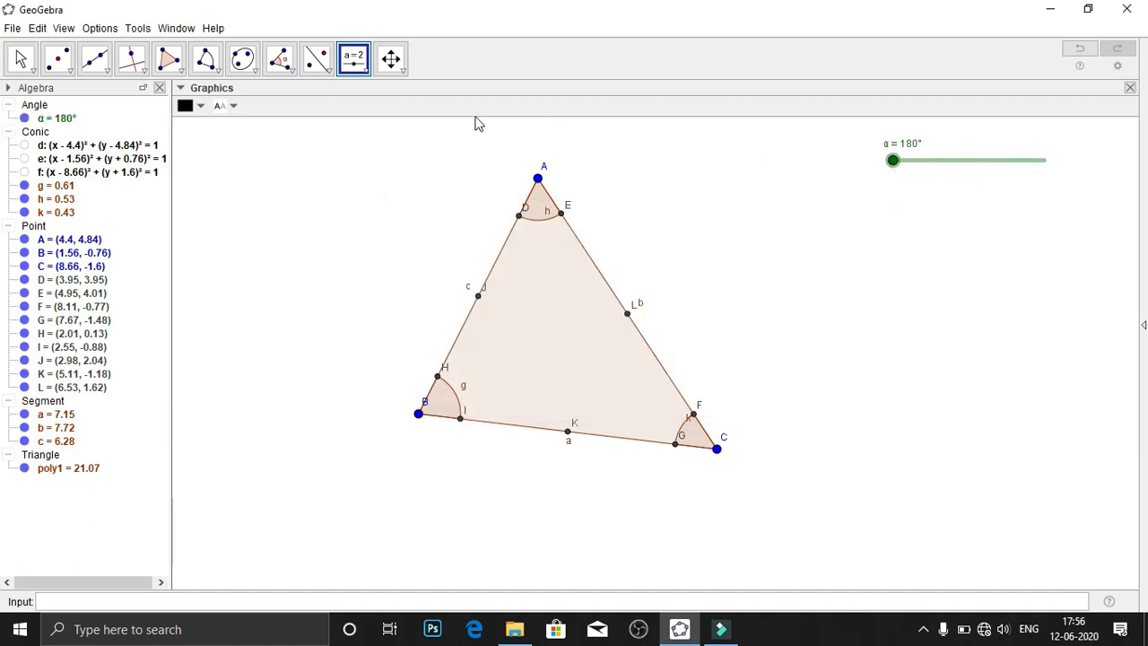
Rotate sector g at vertex B counterclockwise around midpoint J by the angle α
click(329, 72)
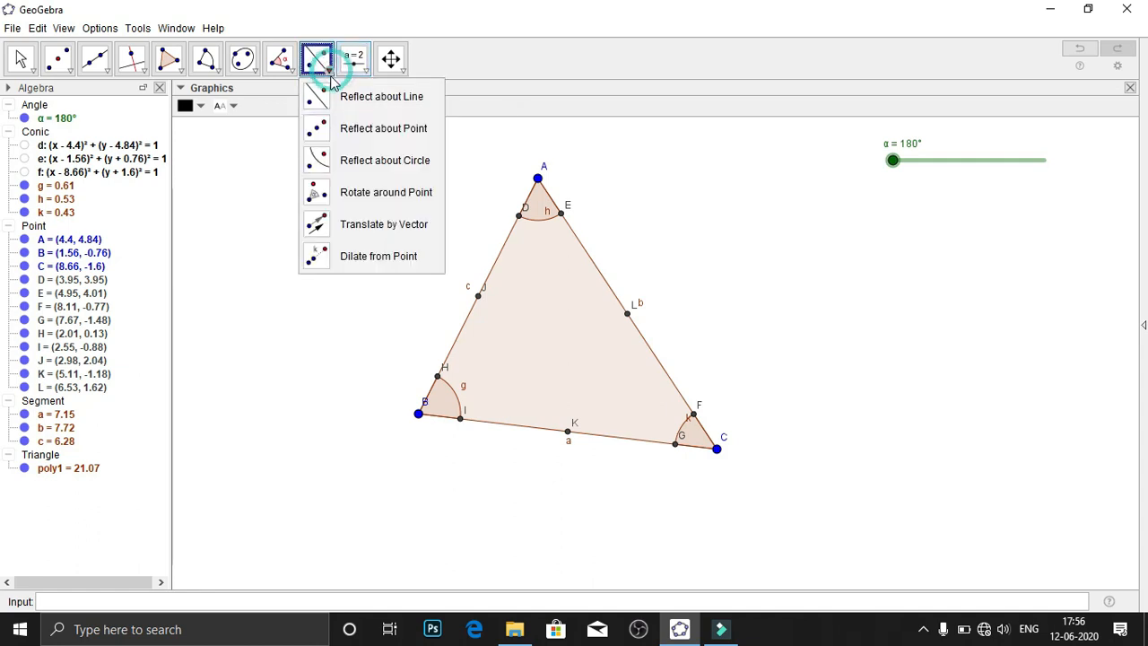
click(403, 193)
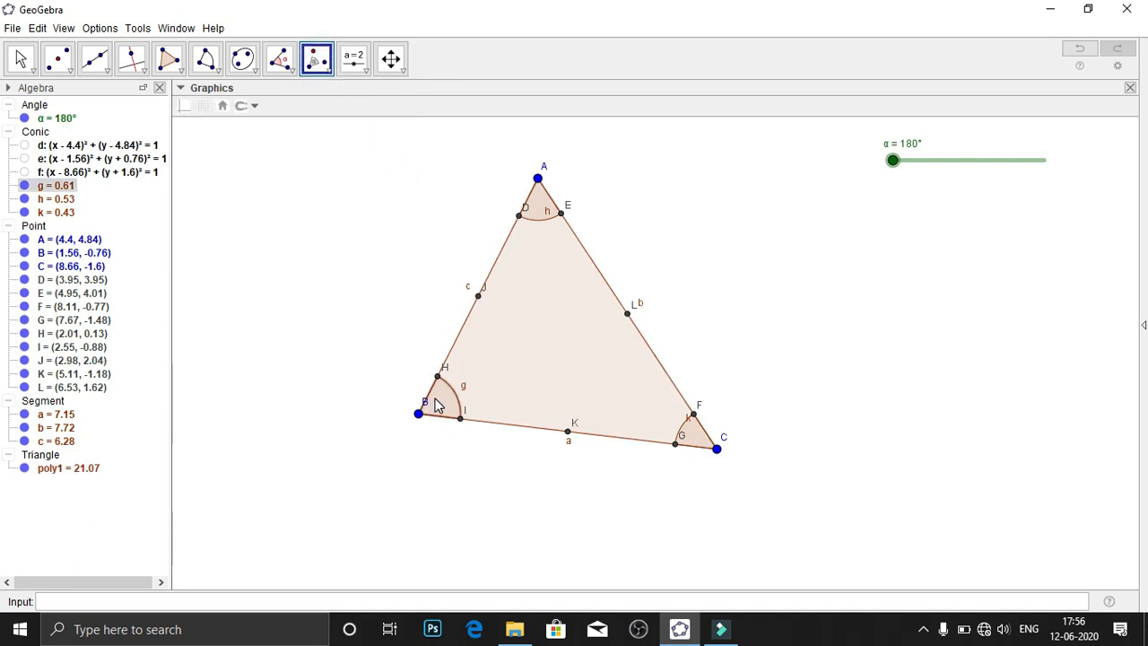
click(478, 297)
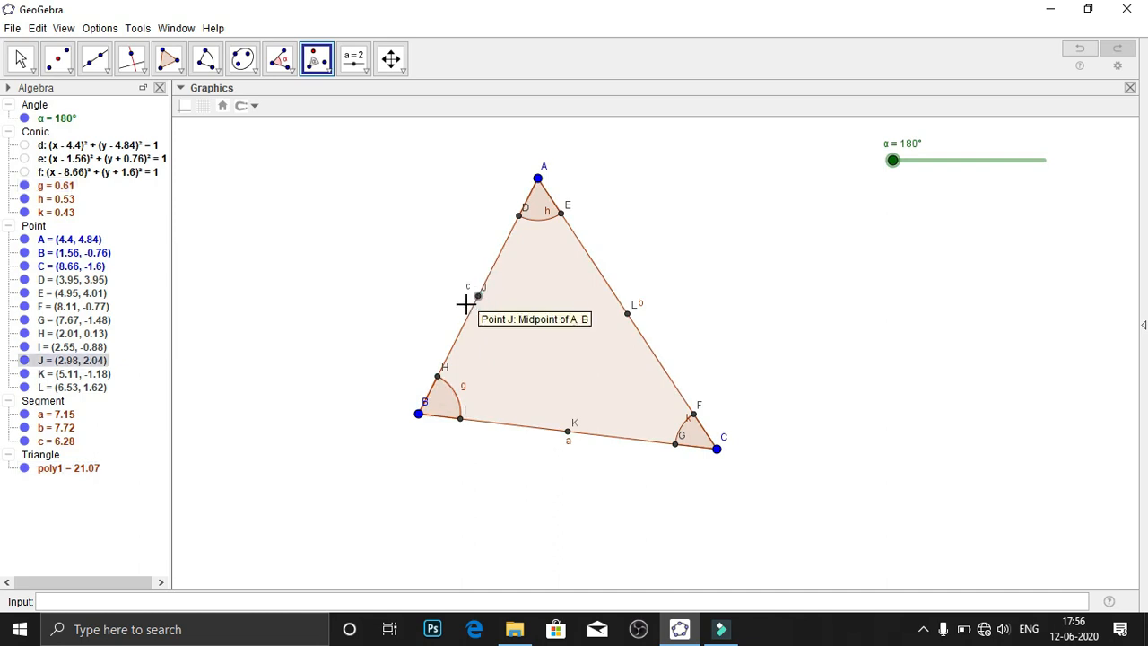
click(439, 402)
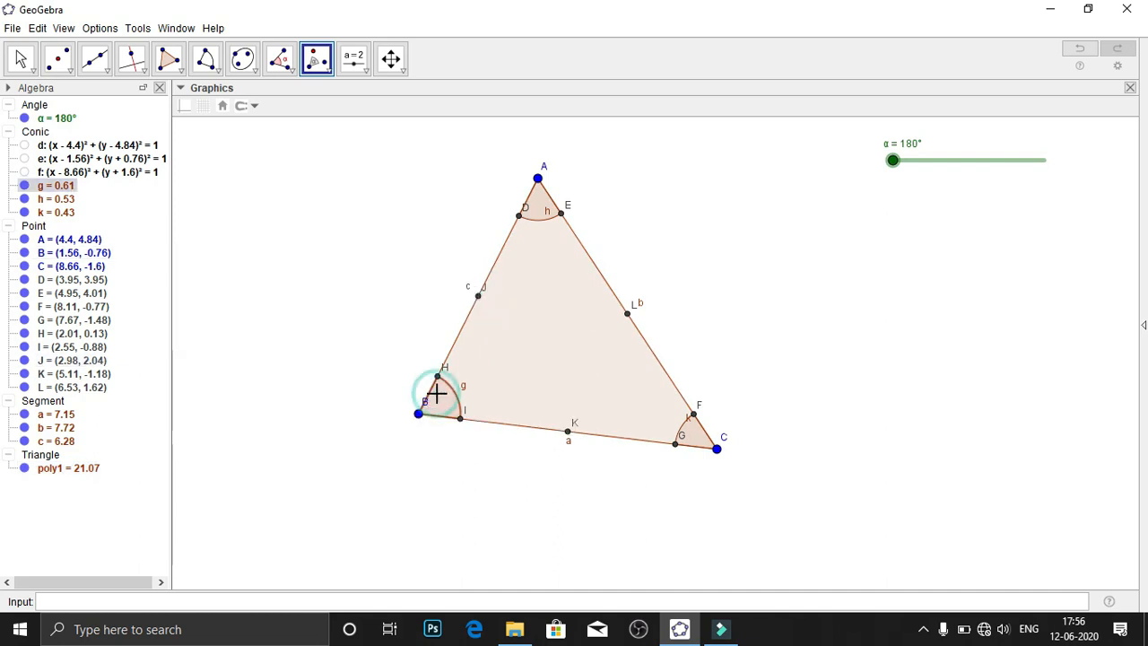
click(478, 296)
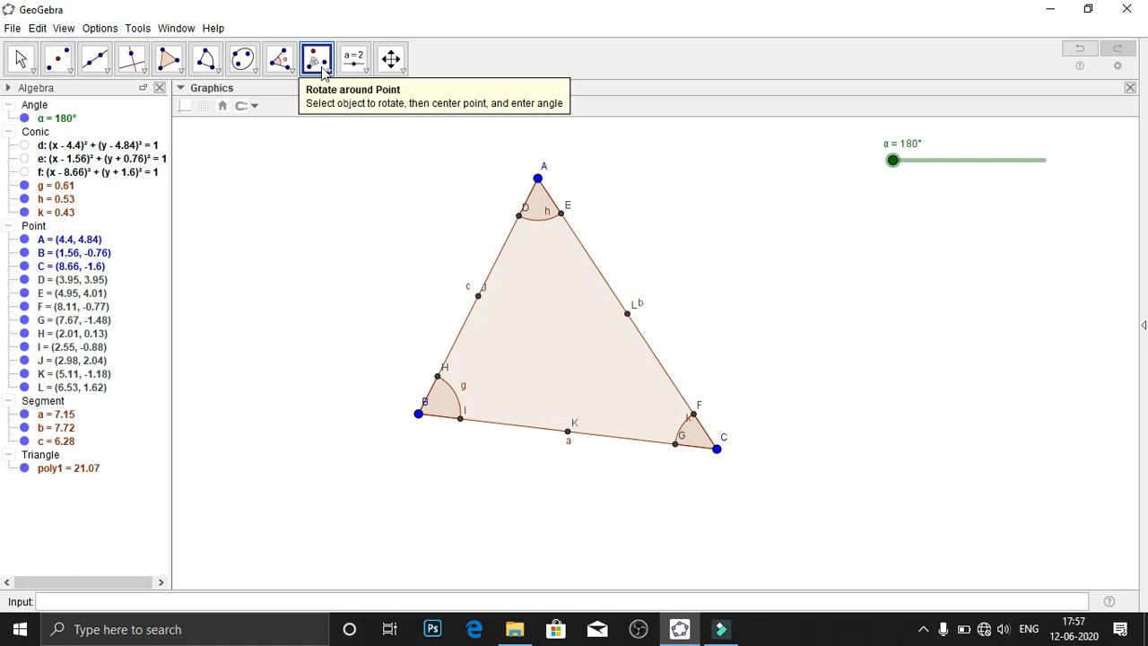
click(438, 413)
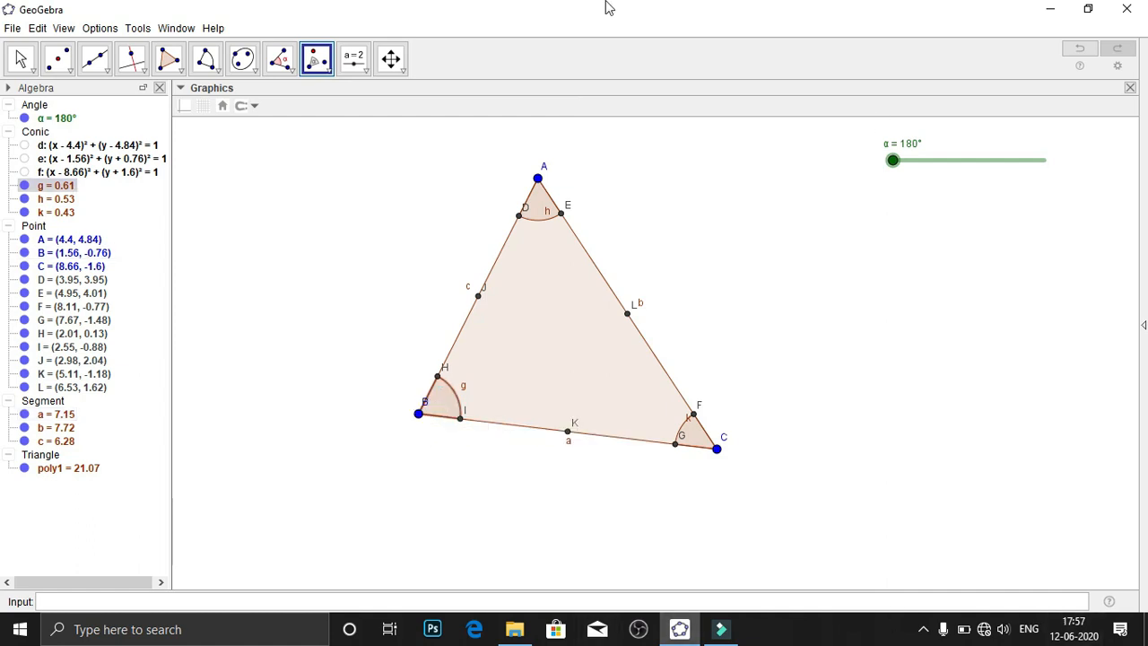
click(478, 294)
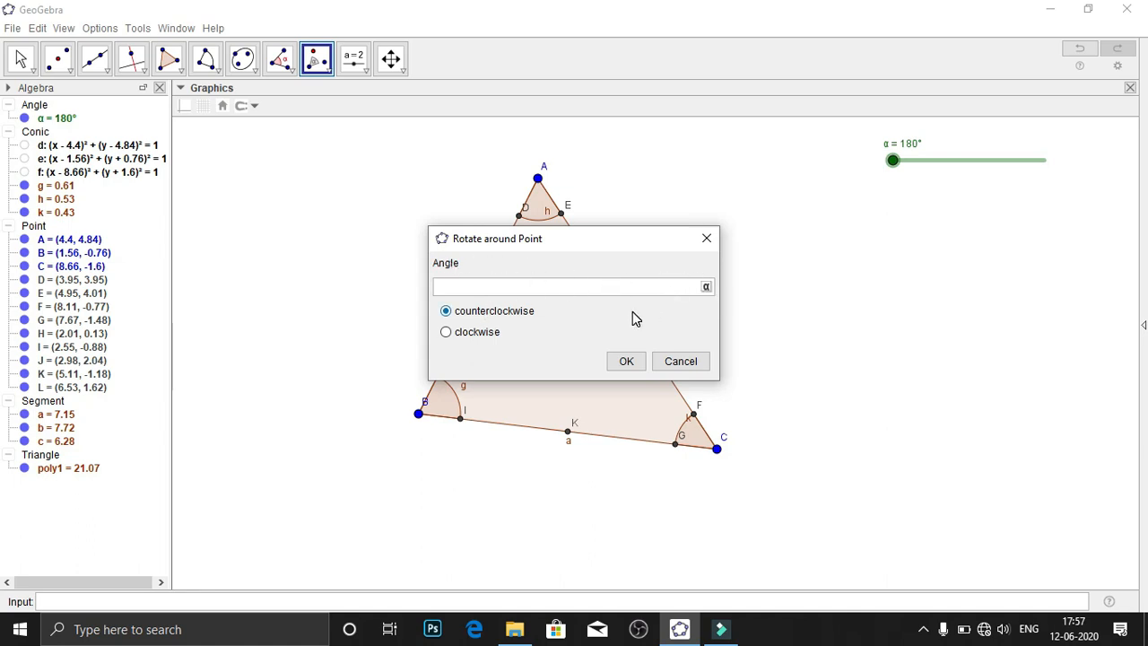
click(707, 286)
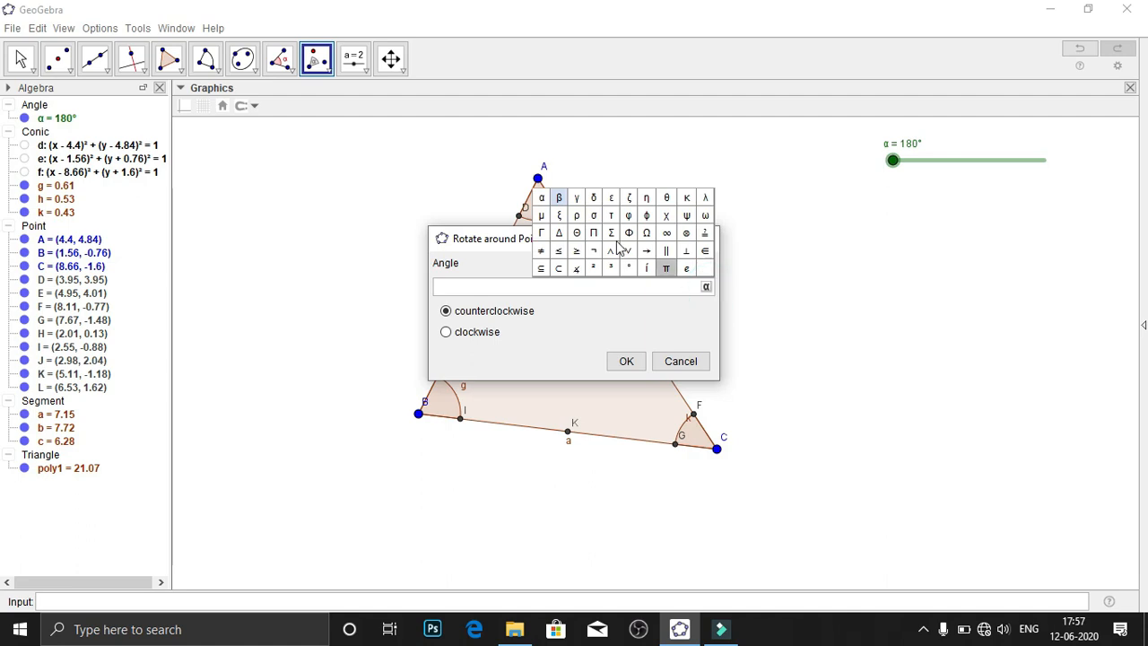
click(541, 197)
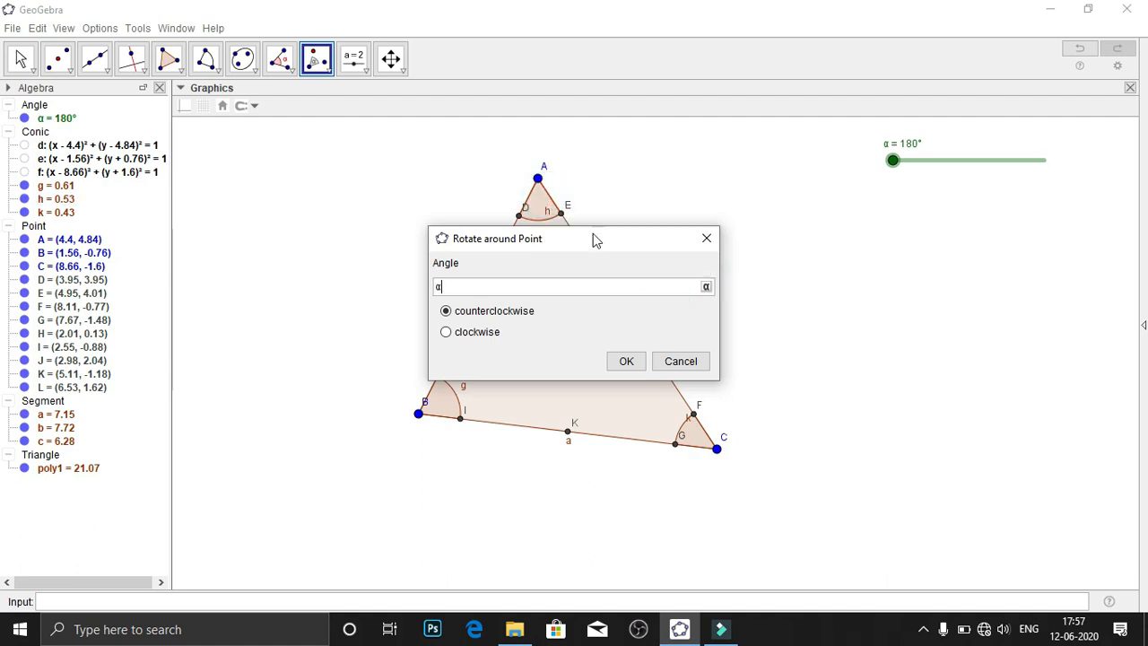
click(628, 360)
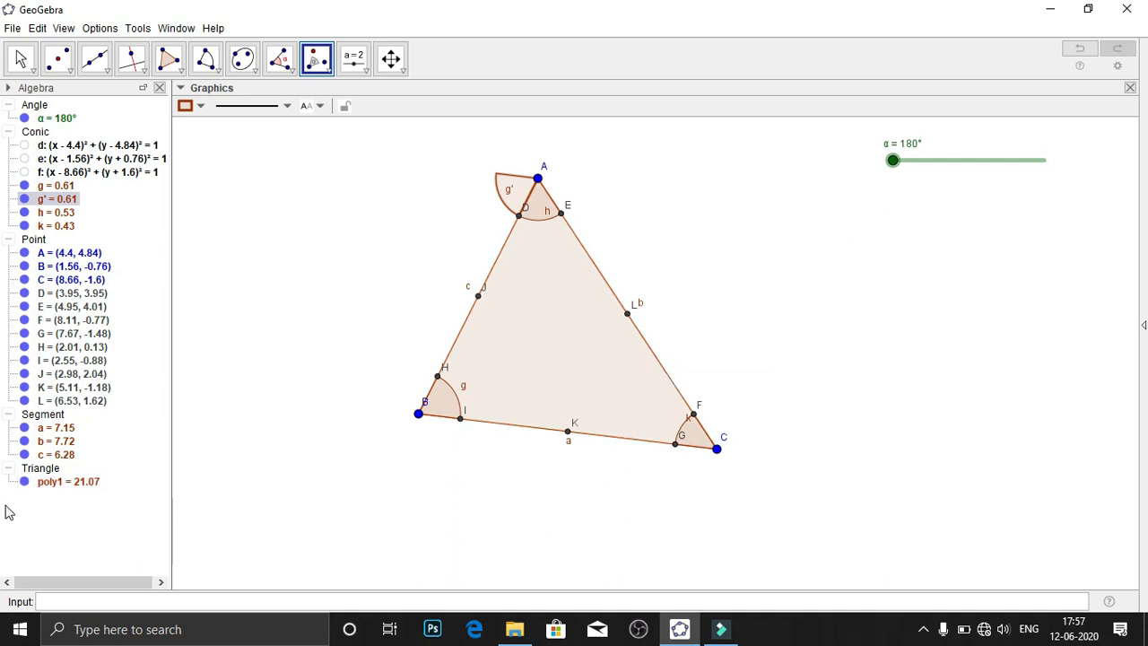
Sweep slider α upward and back to 180° to test the rotation of the sector from B
key(Escape)
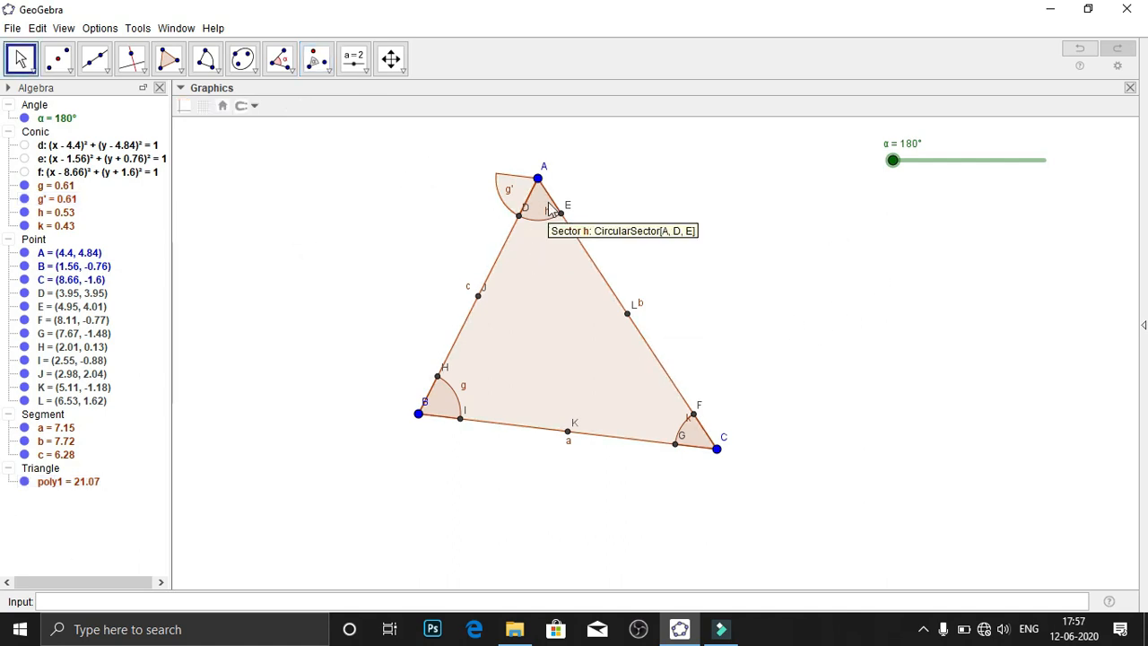
drag(893, 160, 1086, 161)
drag(976, 182, 891, 171)
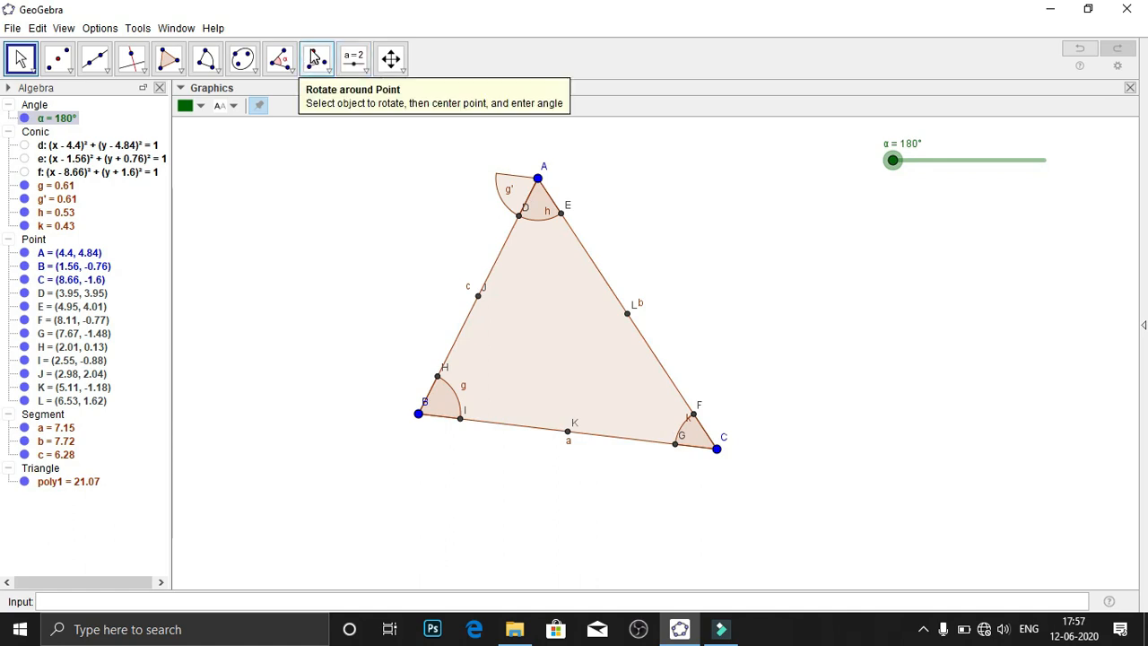
Rotate sector k at vertex C clockwise around midpoint L by the angle α
click(315, 57)
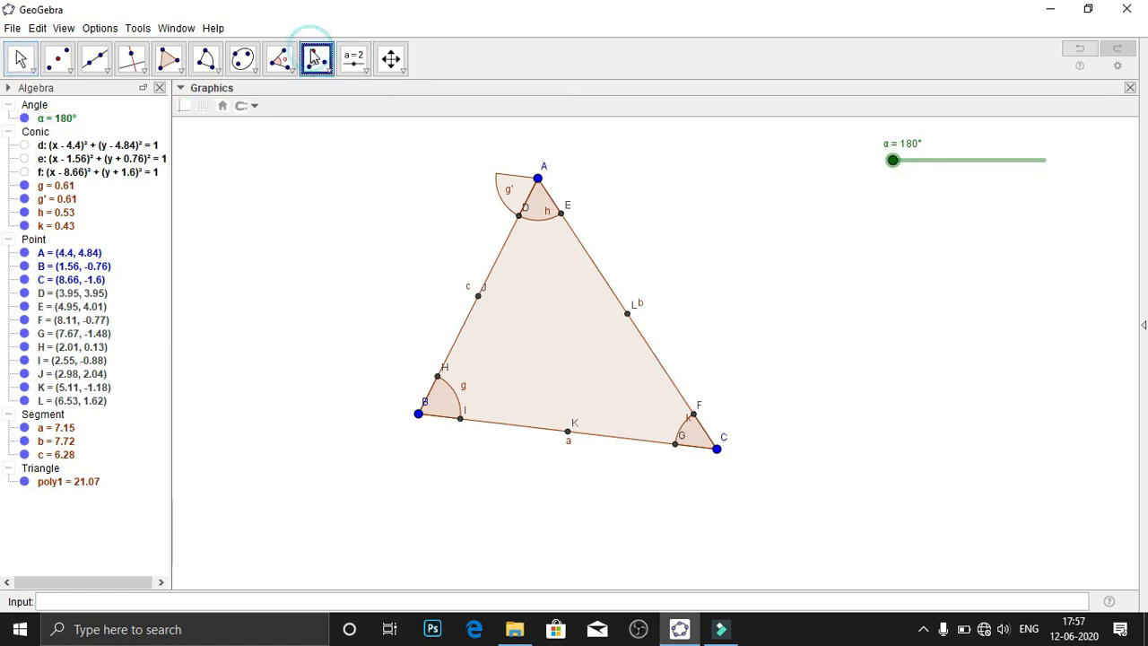
click(698, 423)
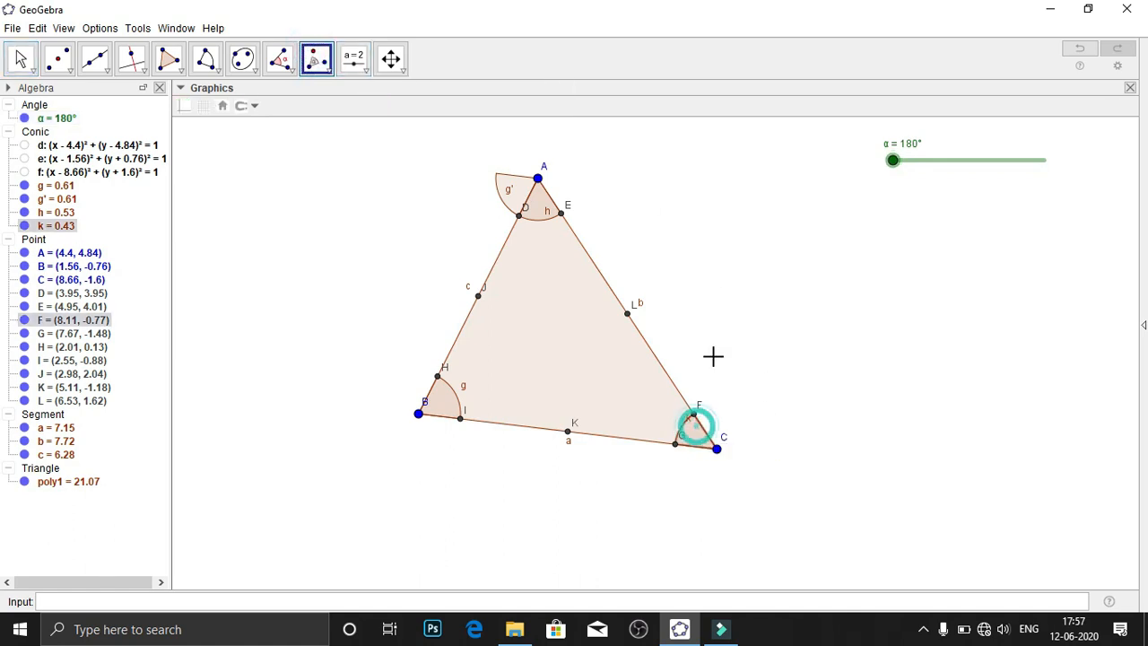
click(628, 314)
key(BackSpace)
key(BackSpace)
key(BackSpace)
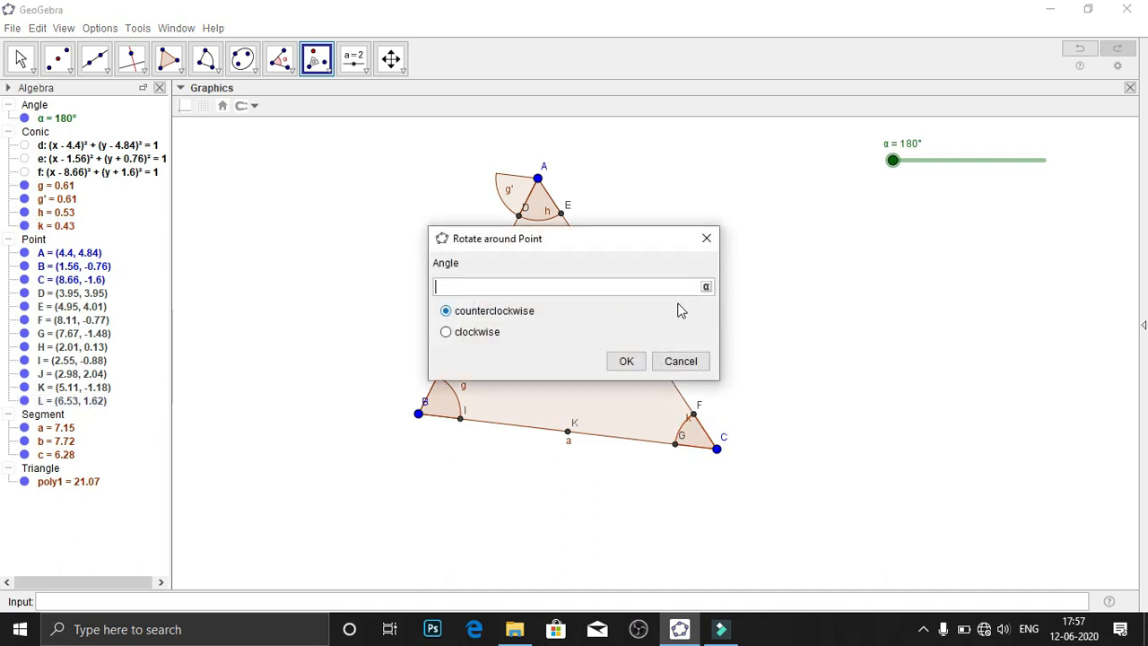
click(705, 286)
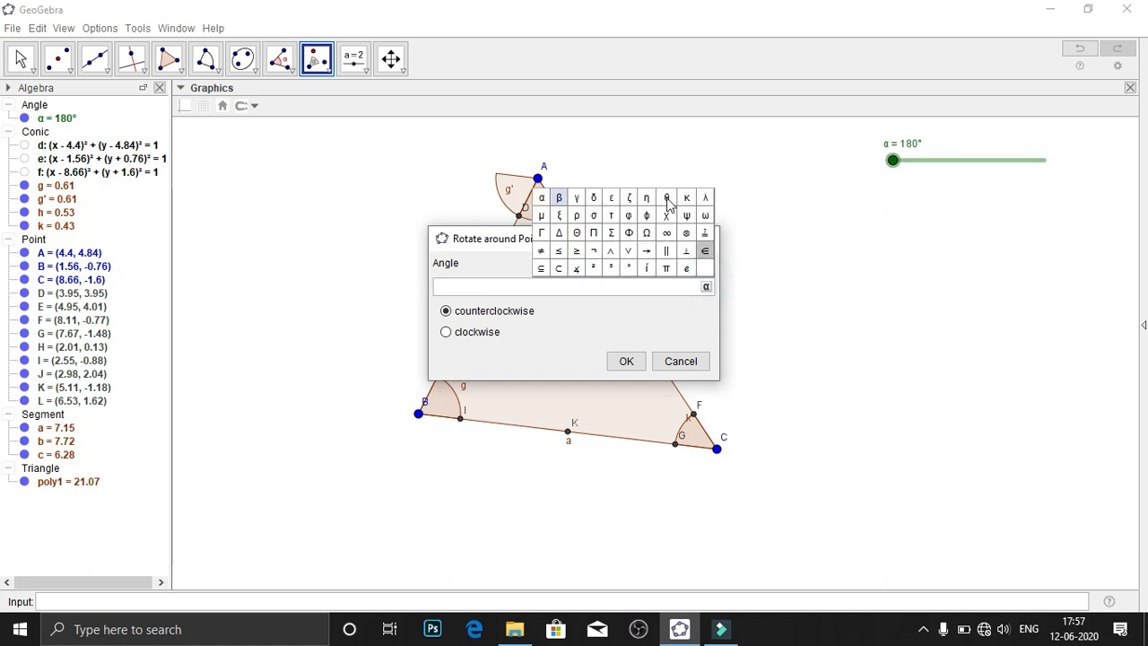
click(540, 197)
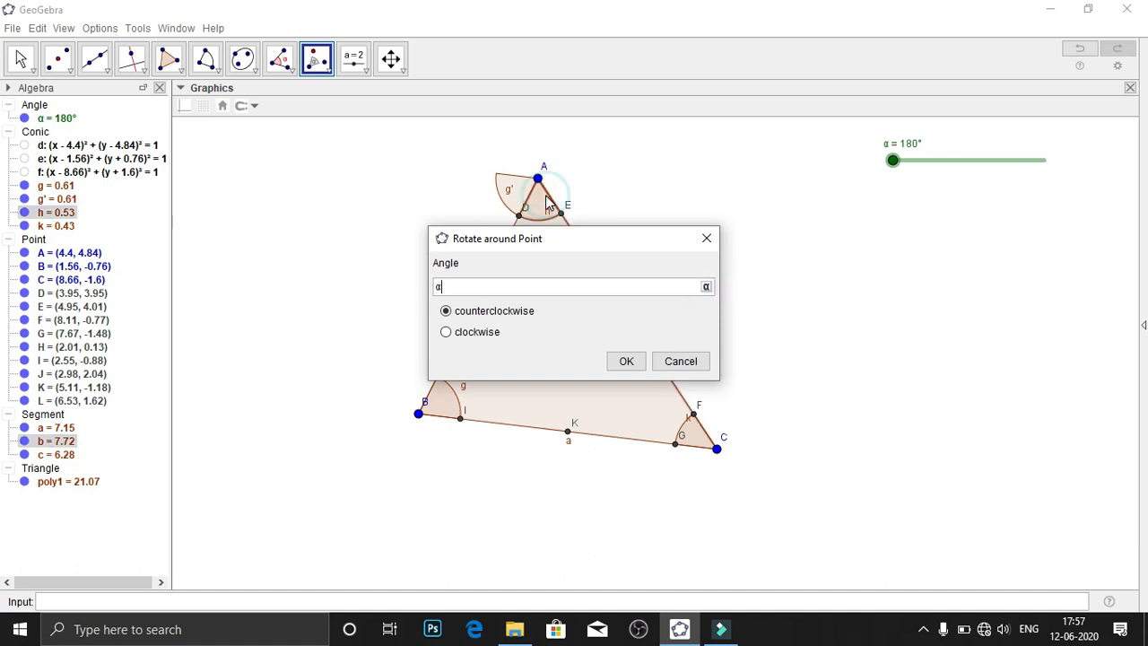
click(446, 333)
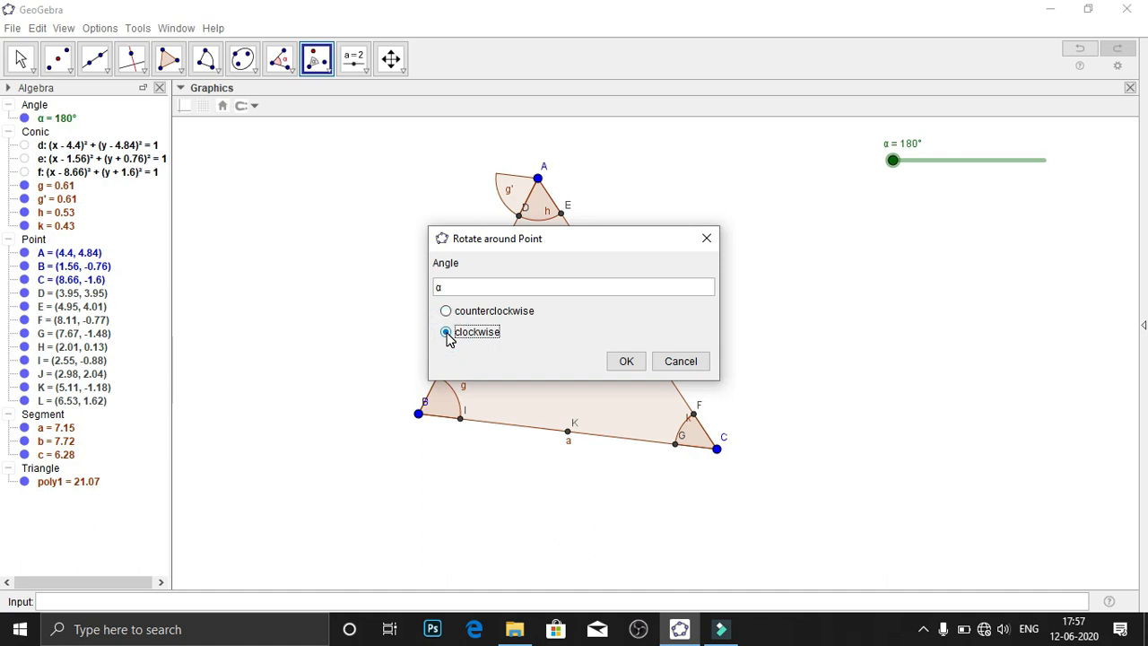
click(624, 362)
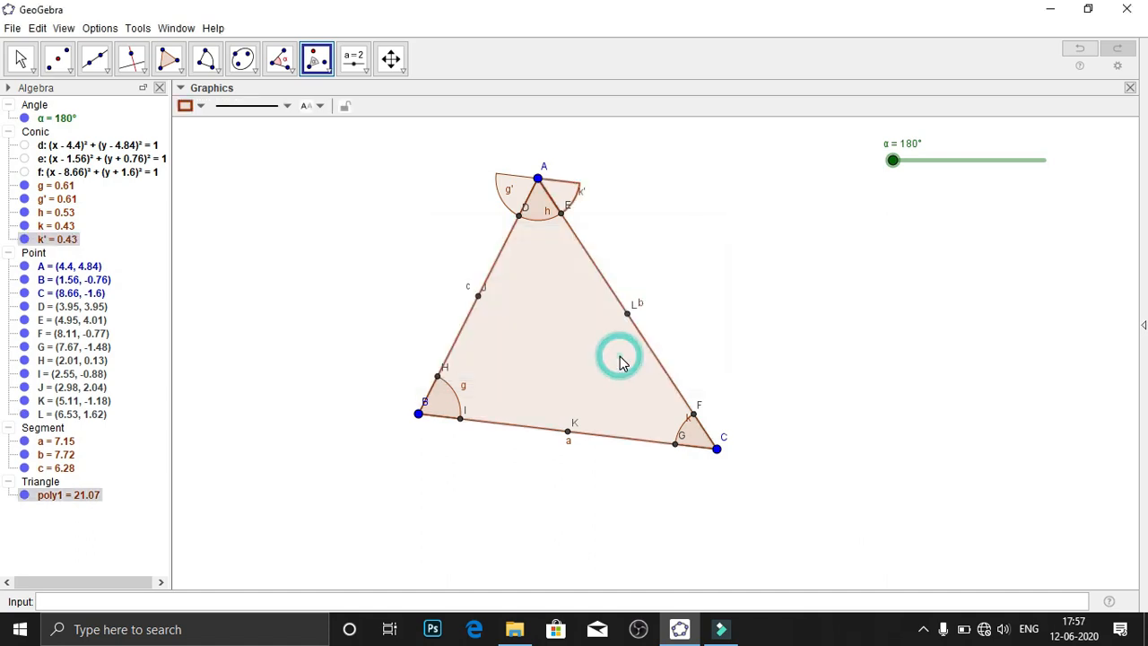
Set slider α to 360° to swing both rotated sectors onto the angles at B and C
key(Escape)
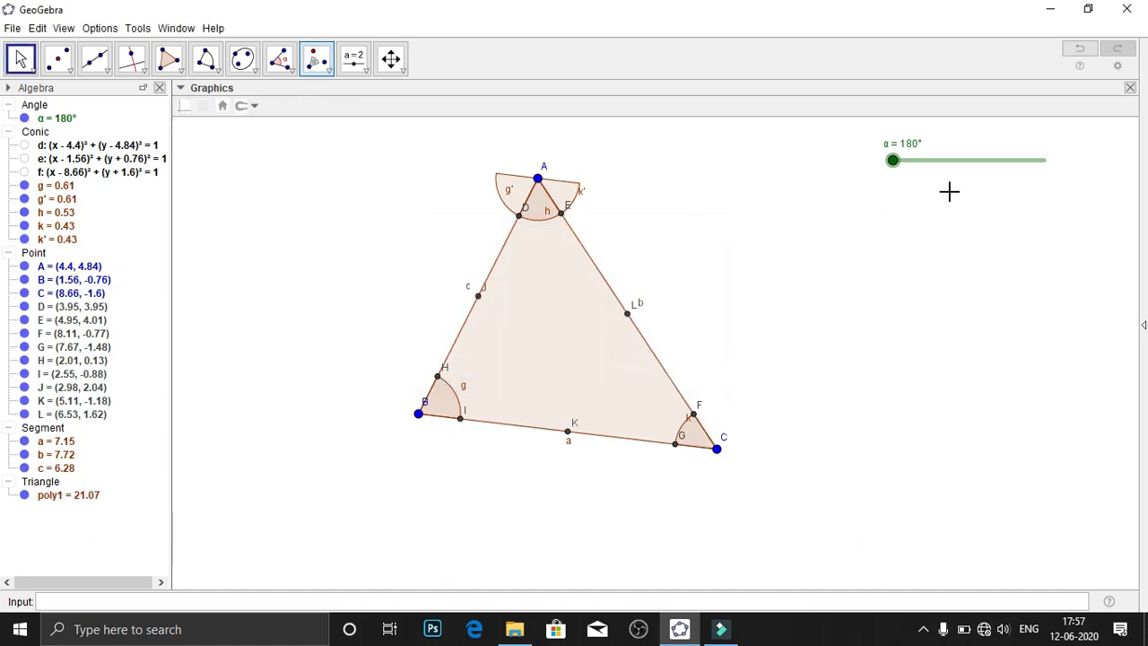
click(890, 163)
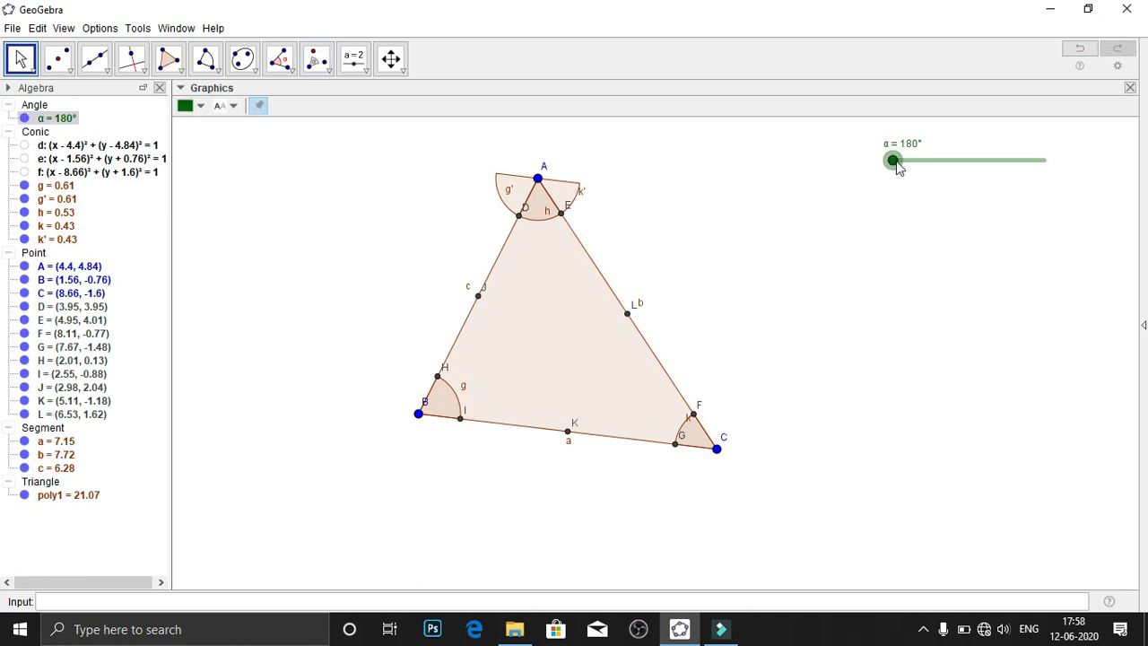
drag(897, 164, 1051, 182)
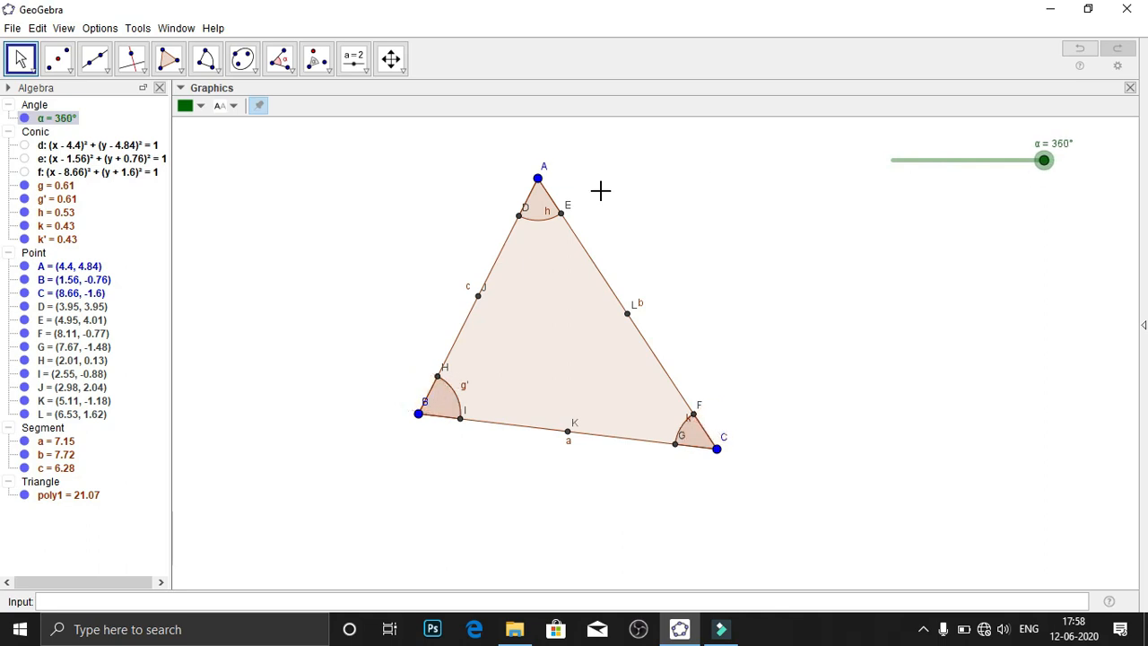
Move vertex A to about (-0.7, 4.64) to make the triangle obtuse, and set slider α to 180°
click(544, 177)
drag(540, 182, 324, 192)
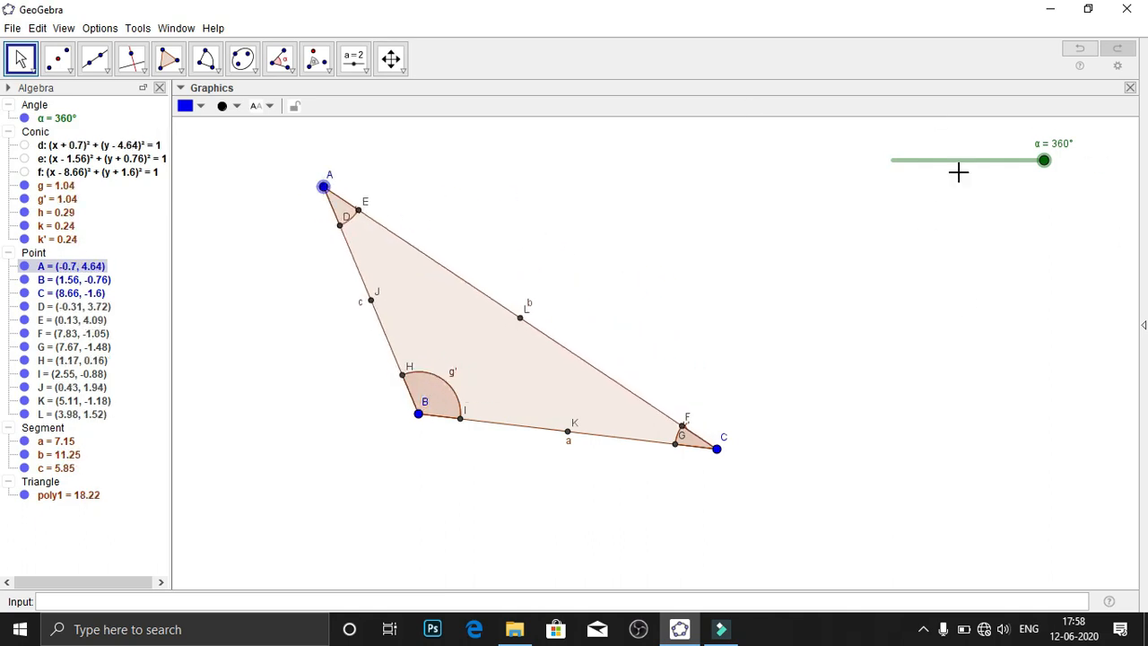
click(1045, 164)
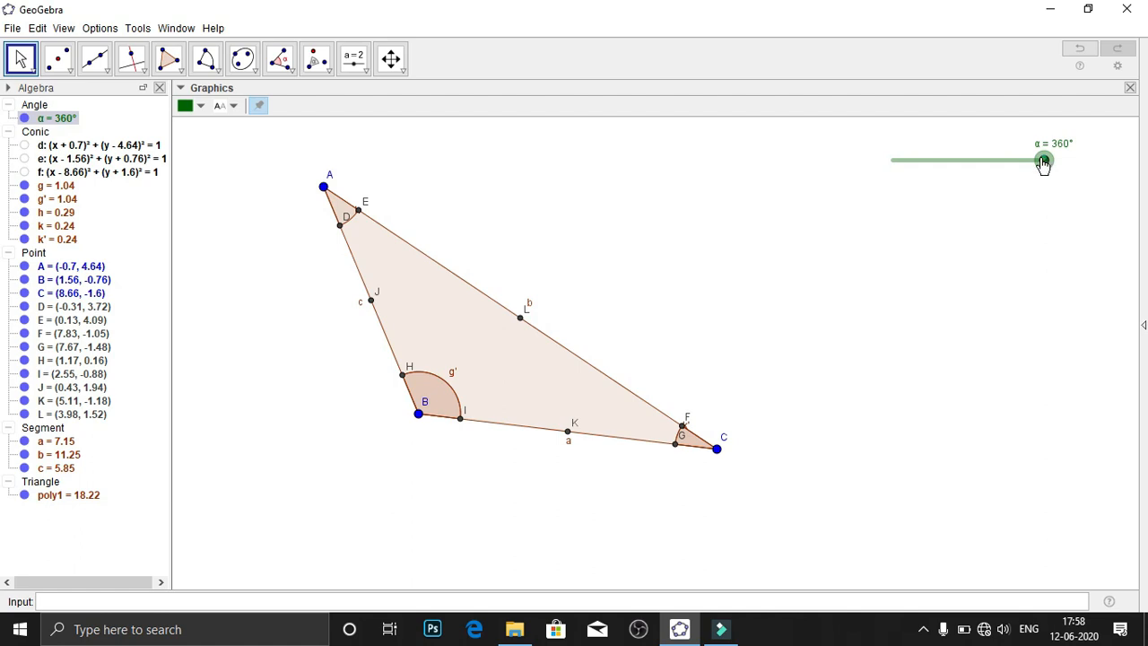
drag(1042, 164, 888, 186)
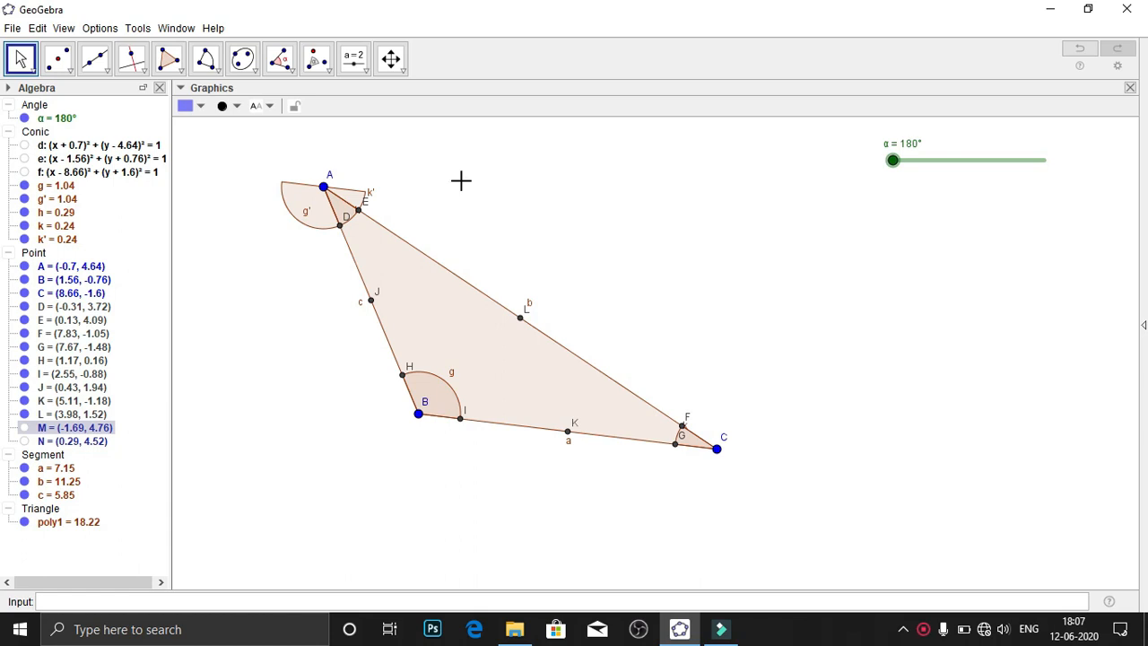
Move vertex A to about (3.44, 3.96) and vertex B to about (1.36, -1.4)
click(325, 190)
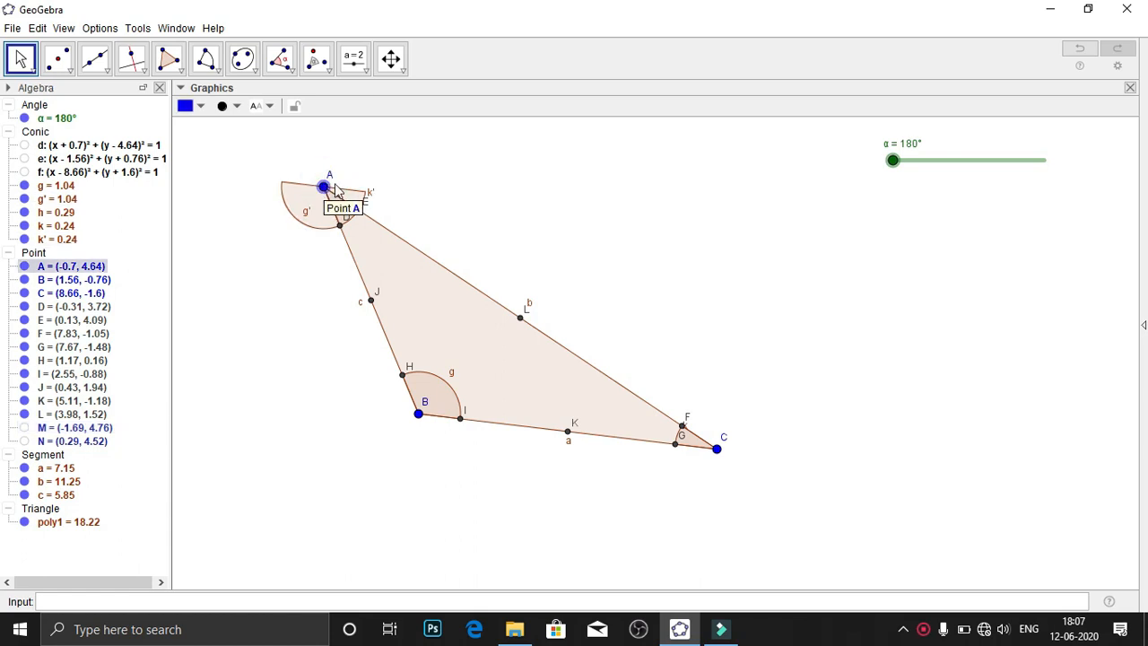
click(720, 168)
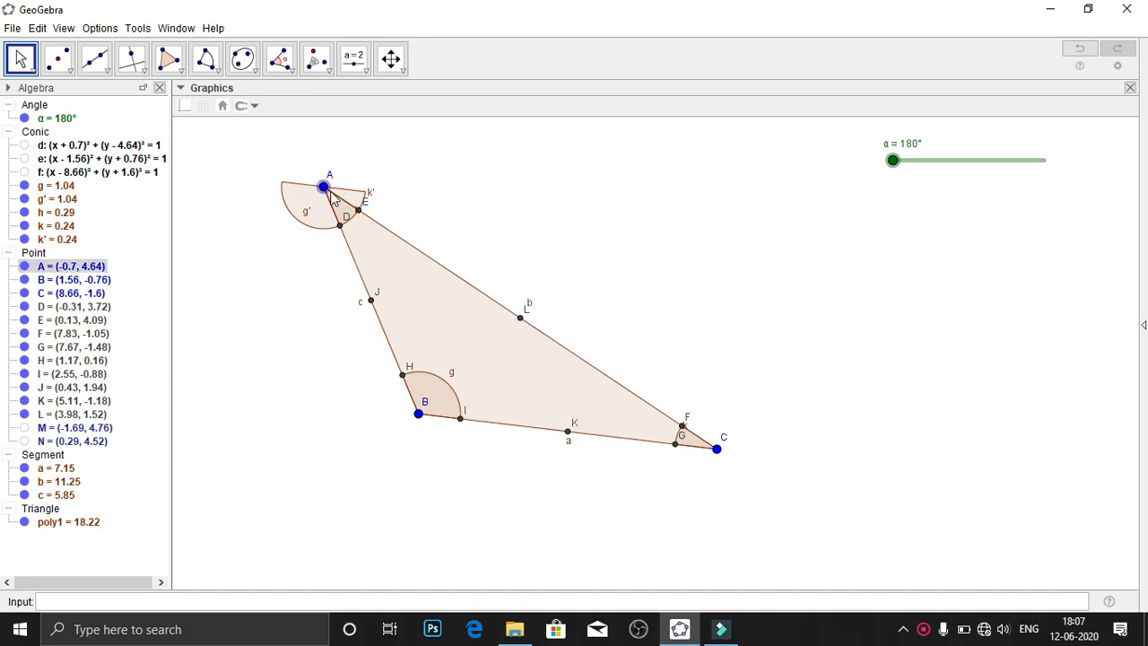
drag(324, 187, 498, 215)
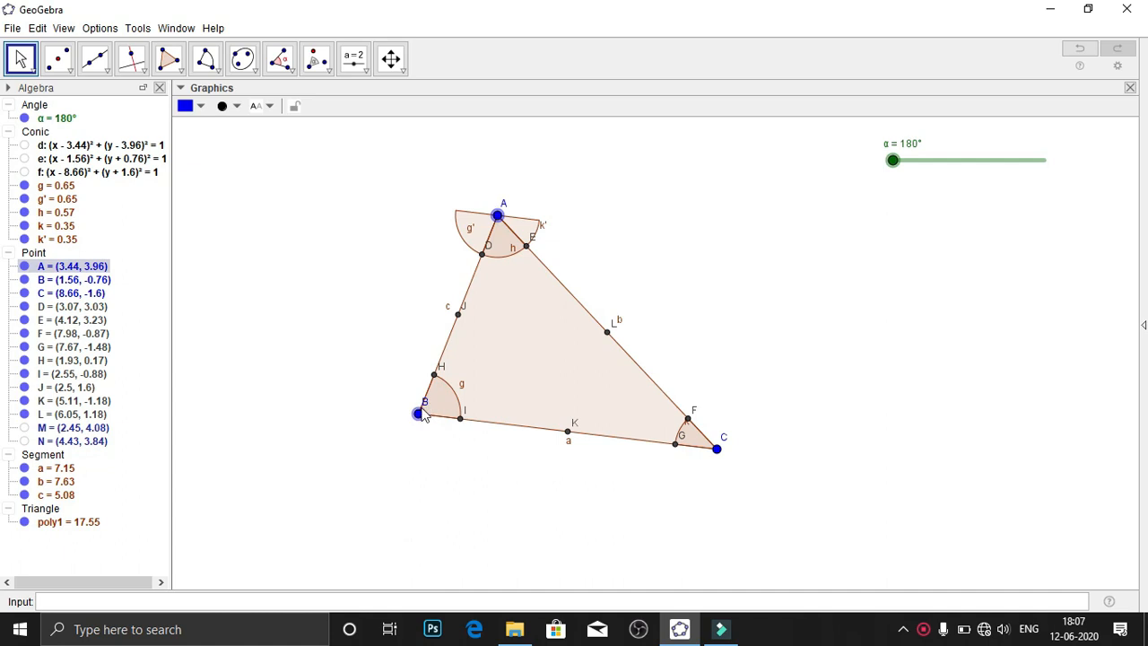
drag(418, 414, 411, 442)
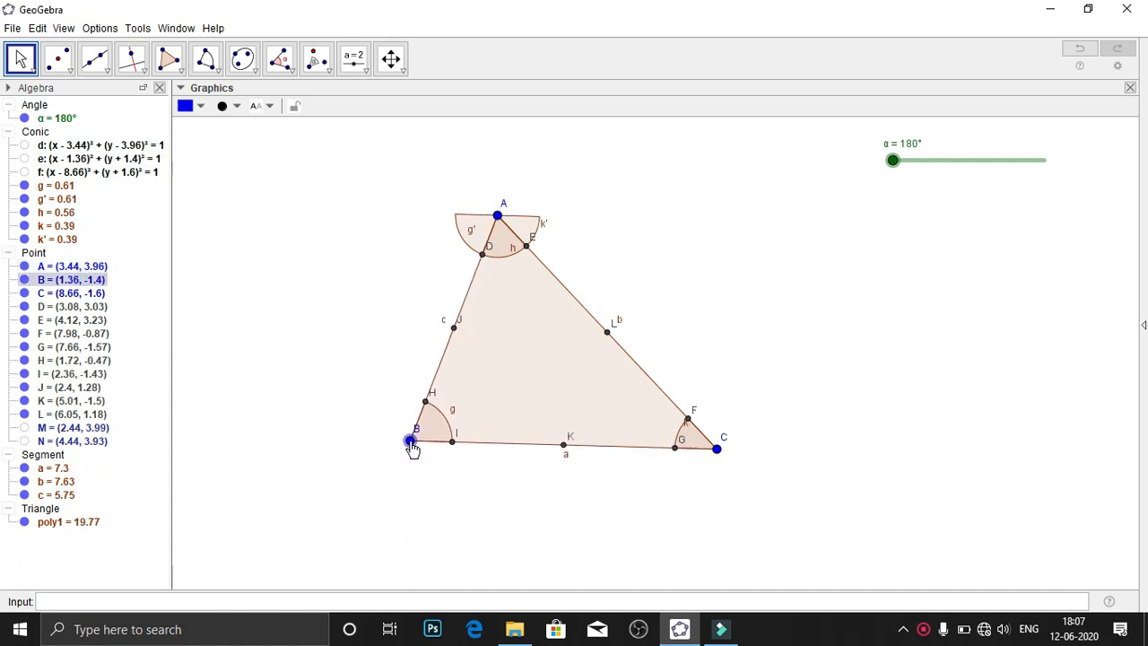
Draw a line through points at about (0.54, 3.94) and (7.06, 3.82), and shift it up slightly onto vertex A
click(95, 58)
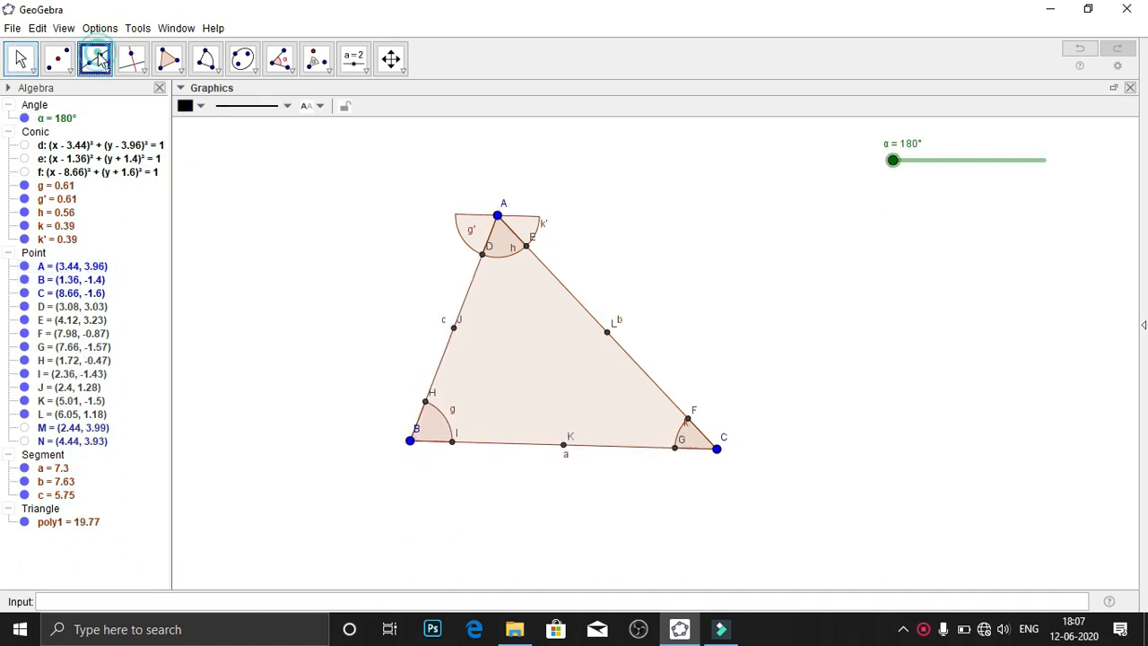
click(374, 215)
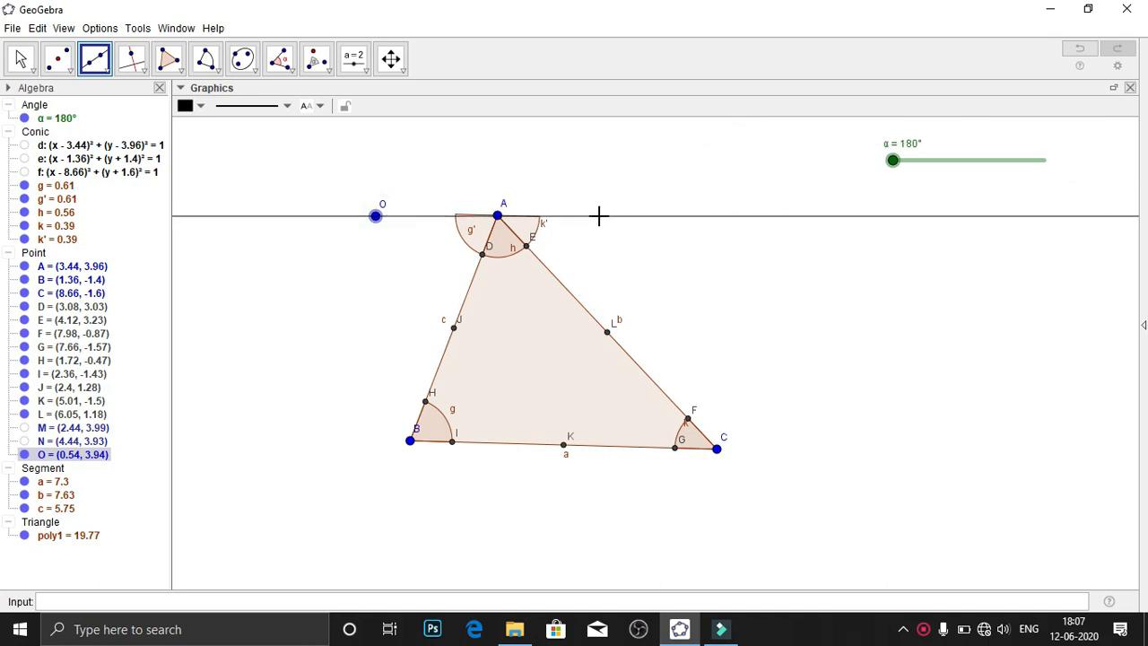
click(649, 220)
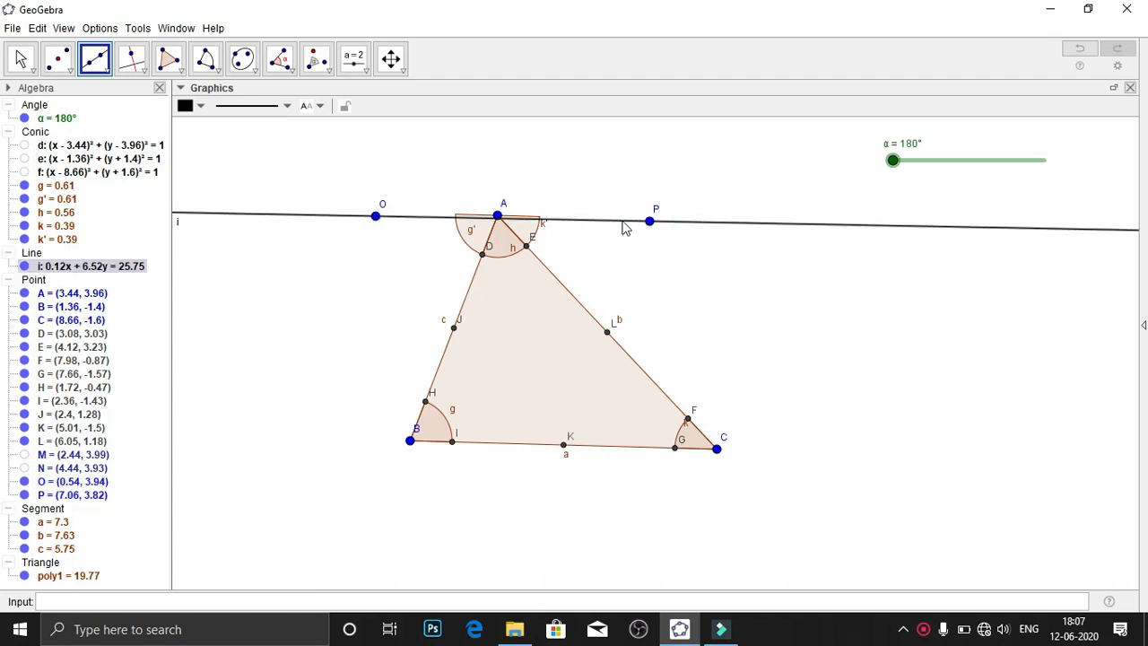
key(Escape)
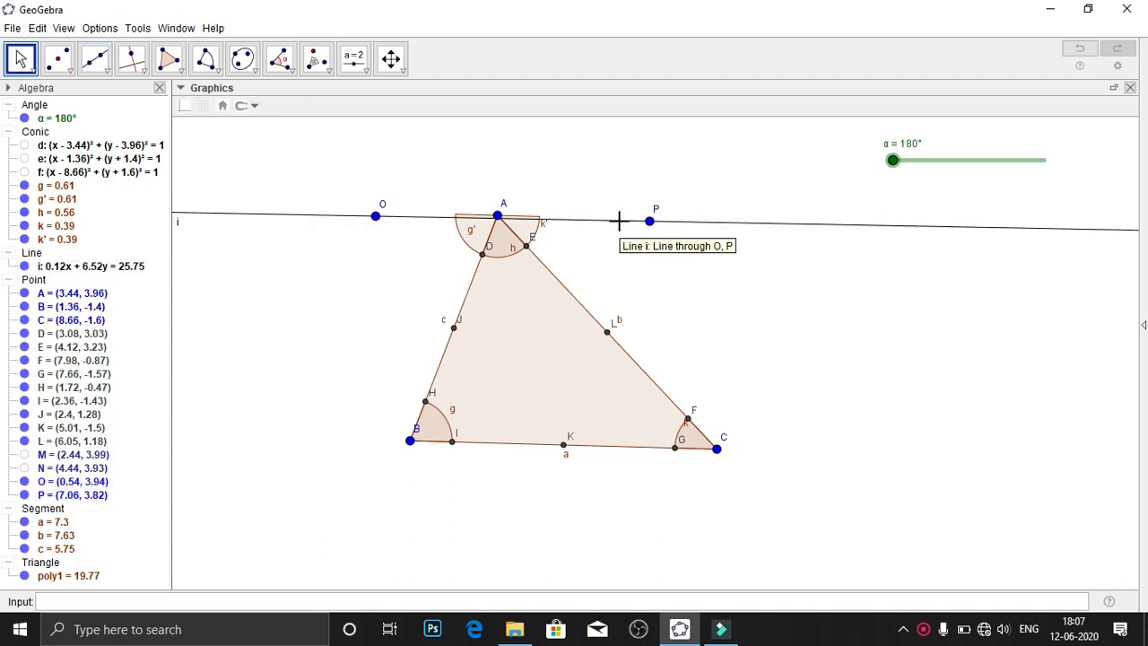
click(616, 224)
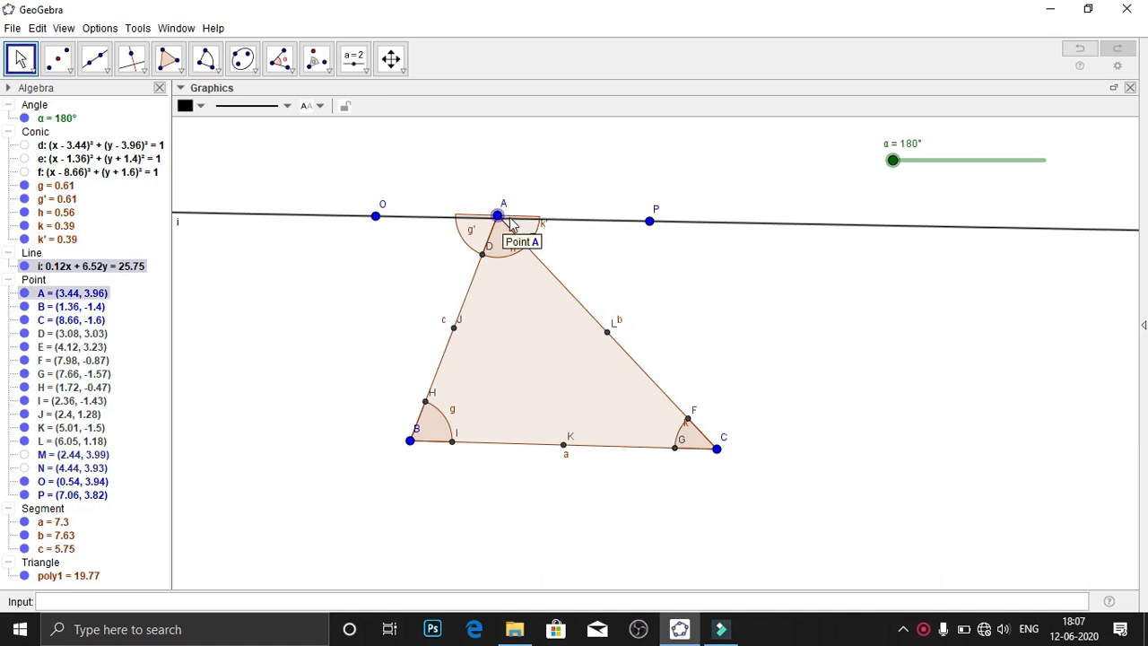
drag(513, 226, 515, 223)
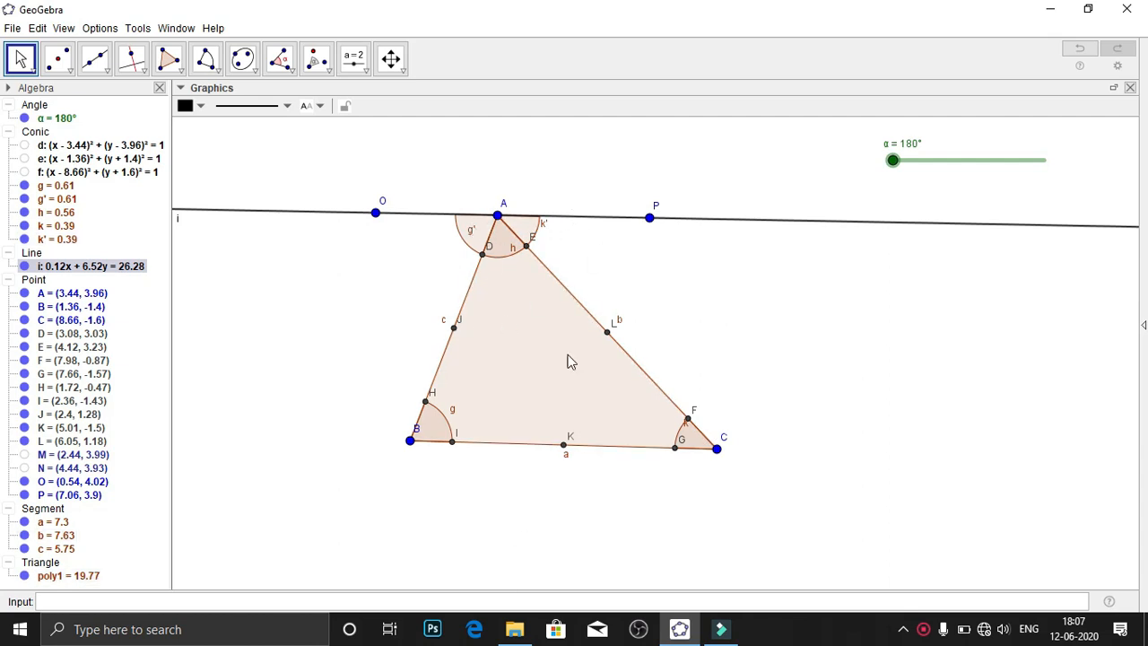
Set the color of sector h at vertex A to pink-red #FF3366 with 100 opacity
click(499, 236)
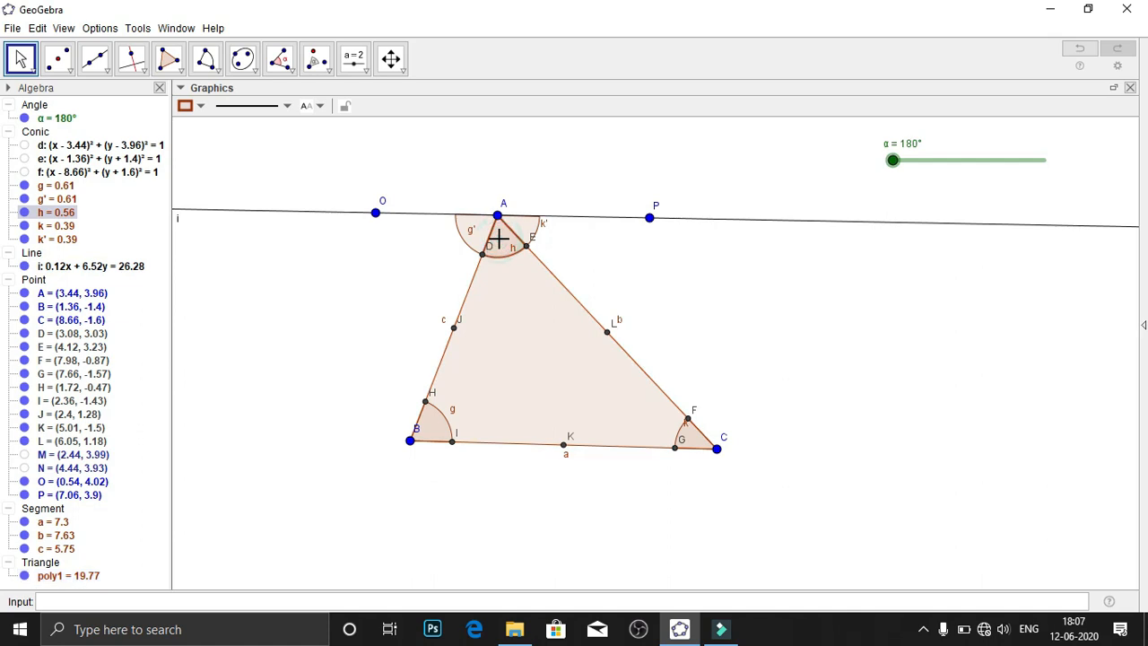
right_click(498, 236)
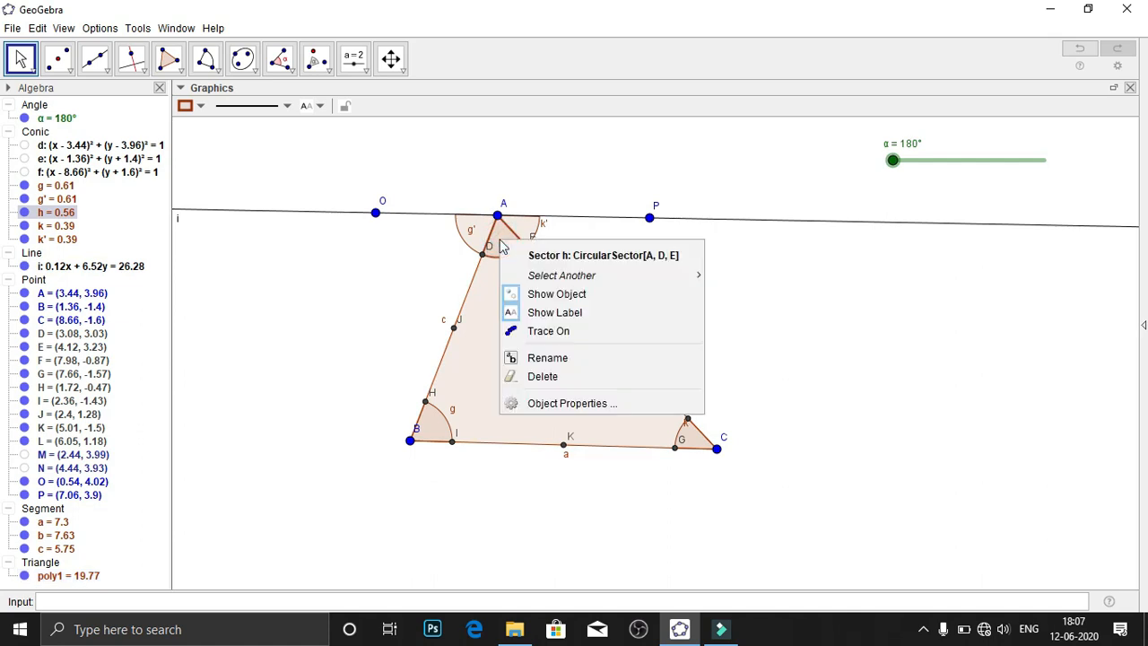
click(606, 404)
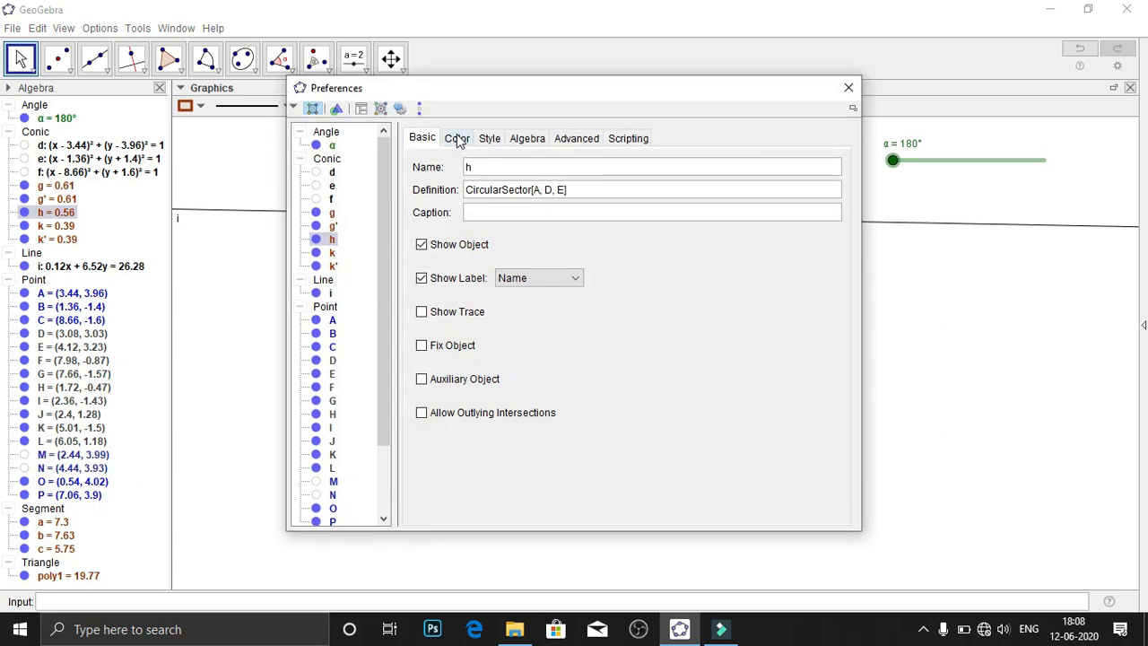
click(457, 140)
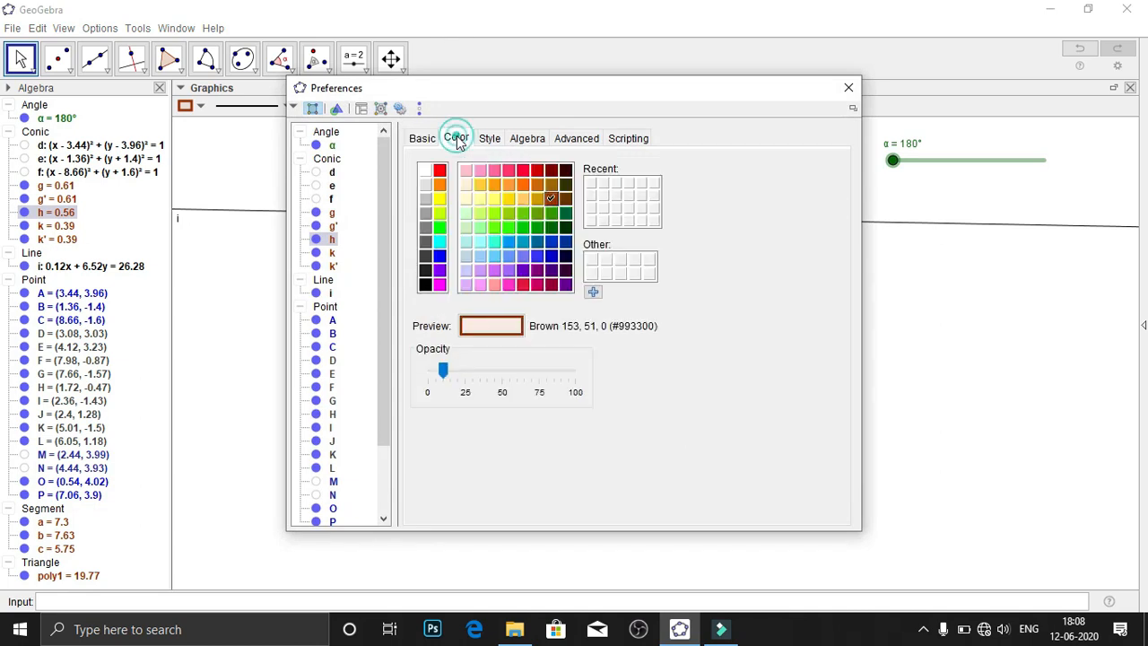
click(511, 171)
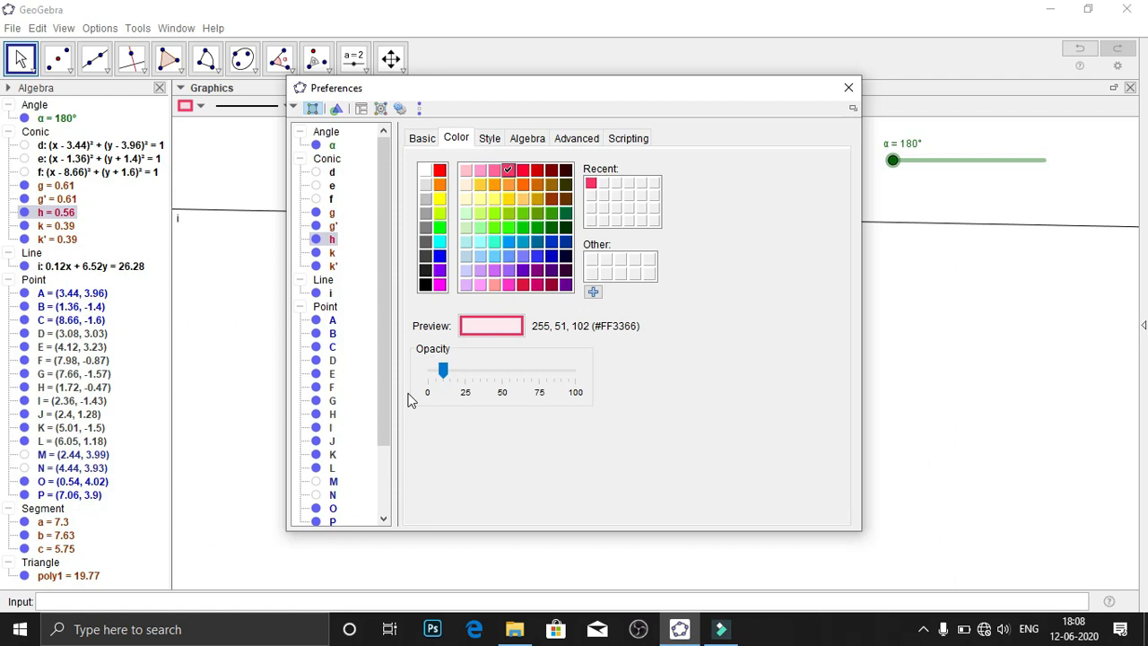
drag(443, 368, 651, 362)
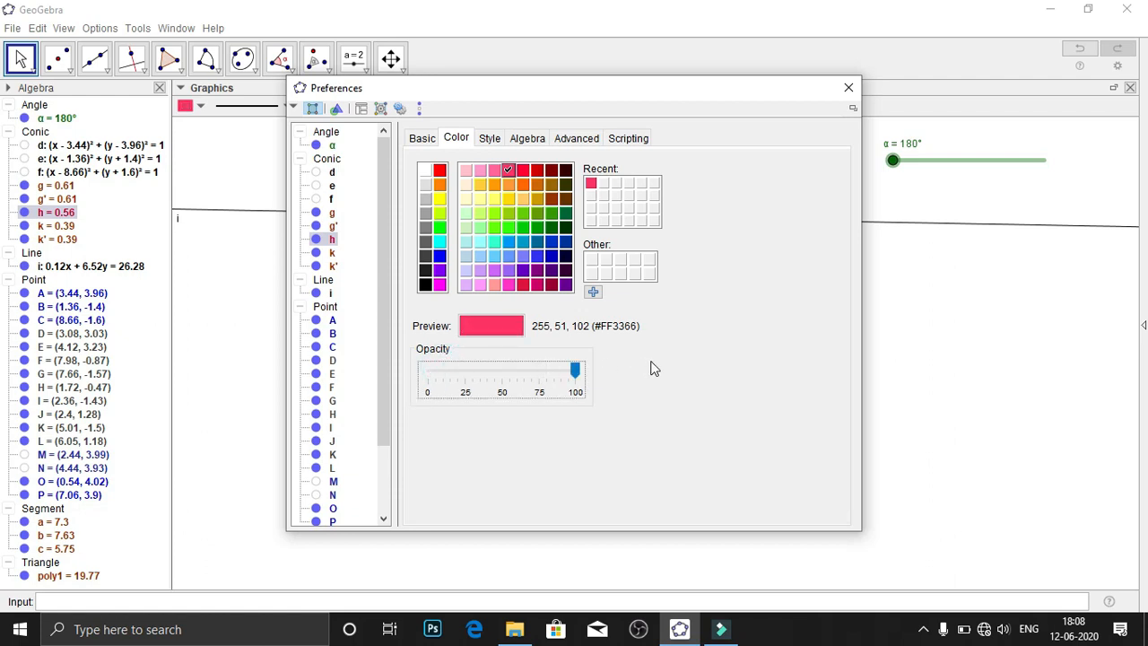
Set the color of rotated sector g' to blue #3333FF with about 85 opacity
click(652, 89)
click(656, 91)
drag(655, 88, 914, 153)
click(475, 224)
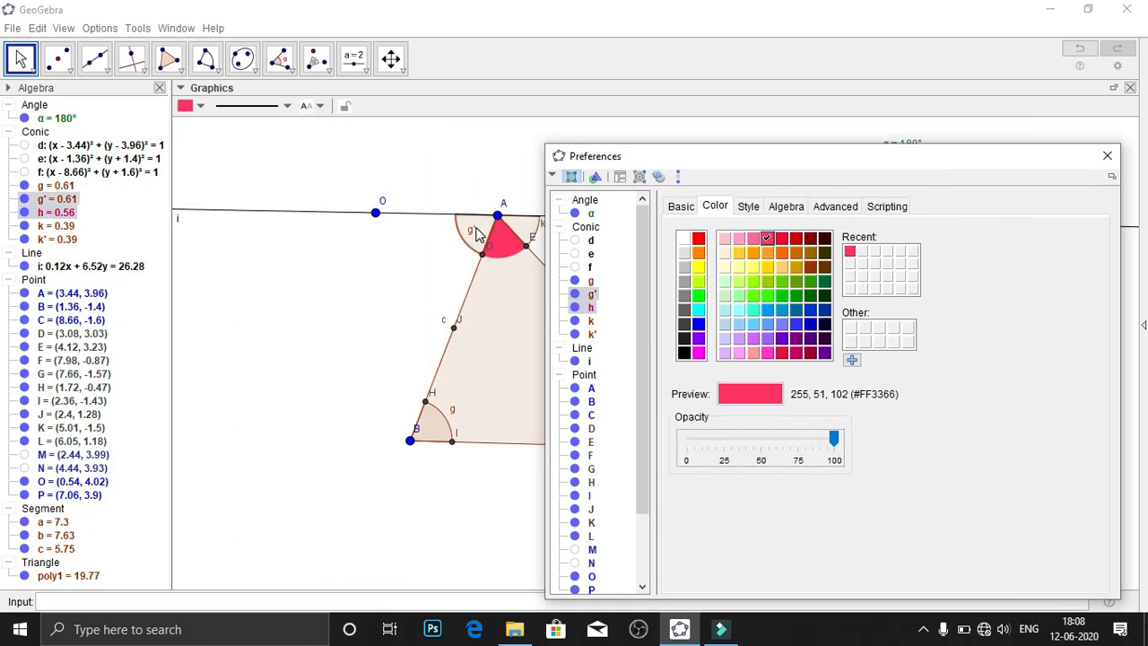
click(793, 328)
drag(709, 445, 817, 467)
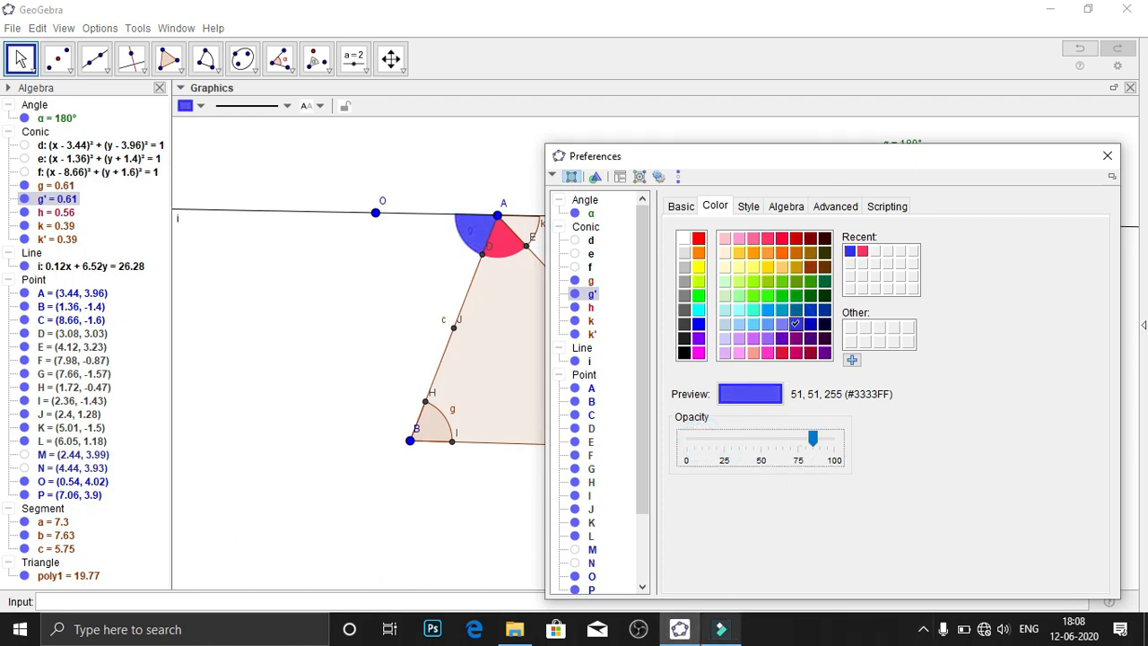
Set the color of rotated sector k' to green #00CC00 with 100 opacity and close the preferences
click(524, 229)
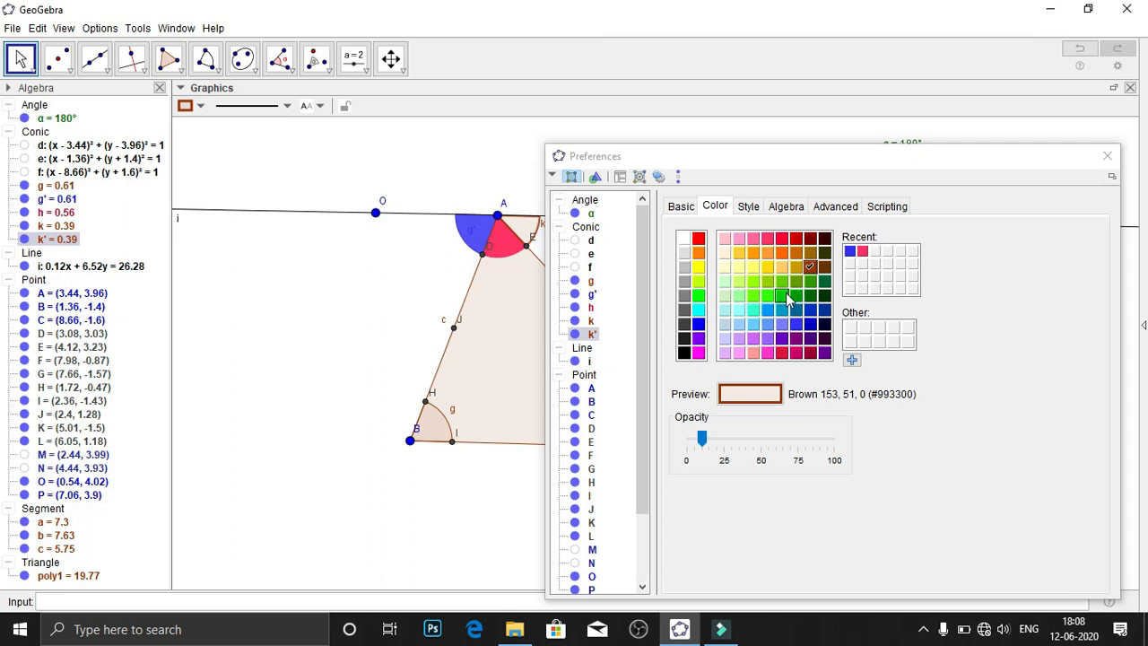
click(785, 297)
click(697, 441)
click(777, 441)
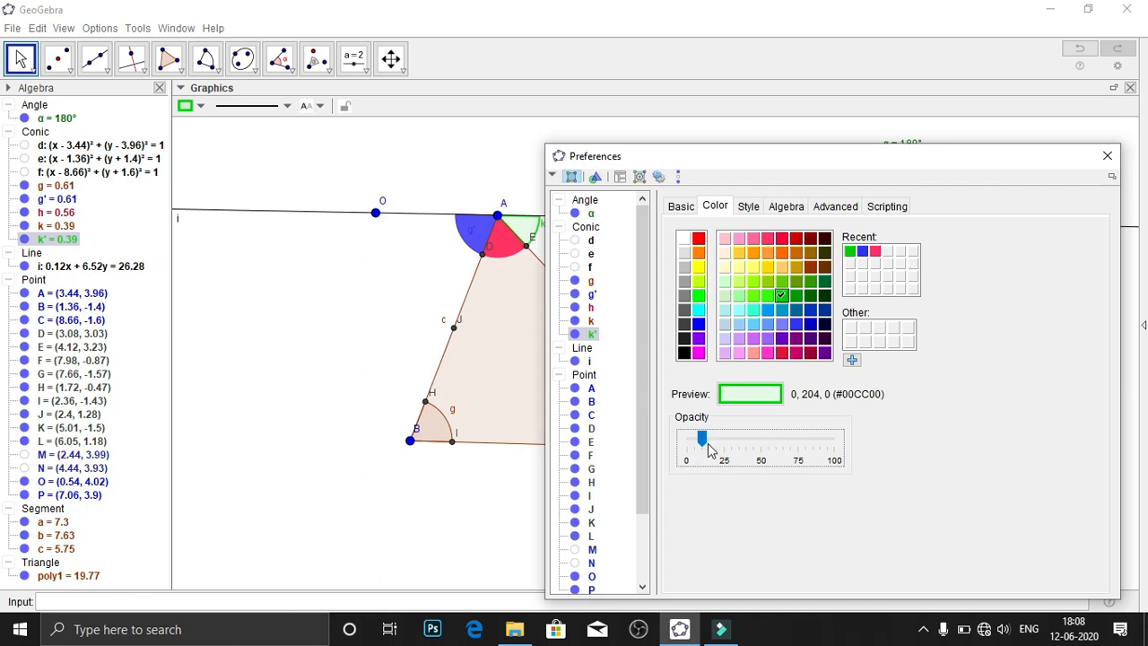
drag(703, 443, 829, 434)
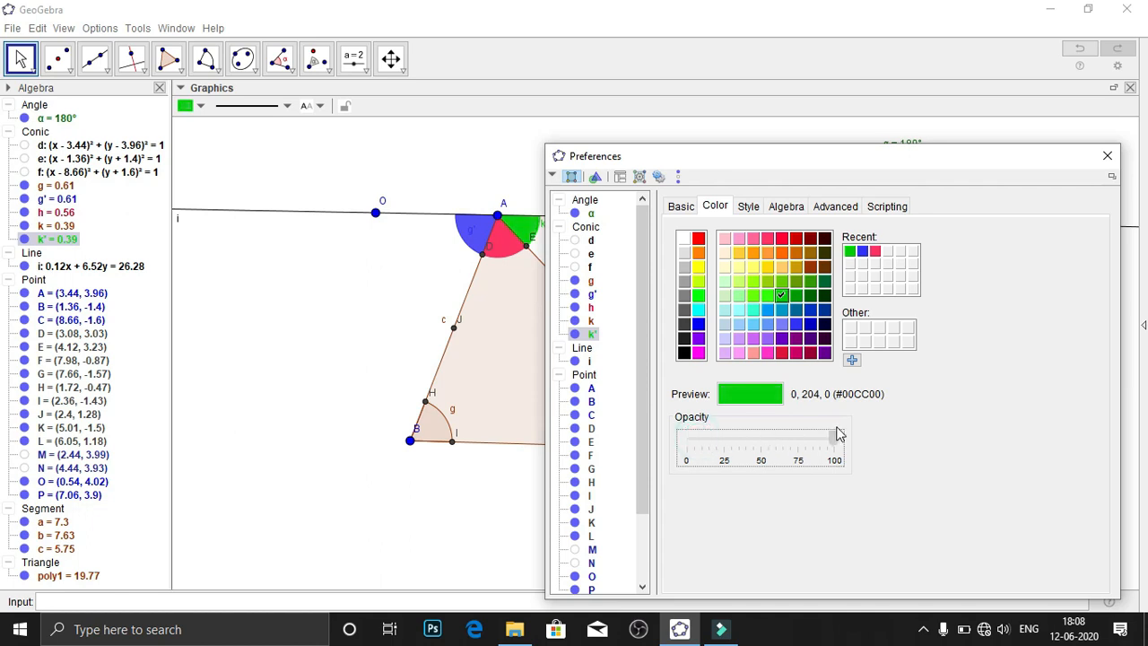
click(1108, 156)
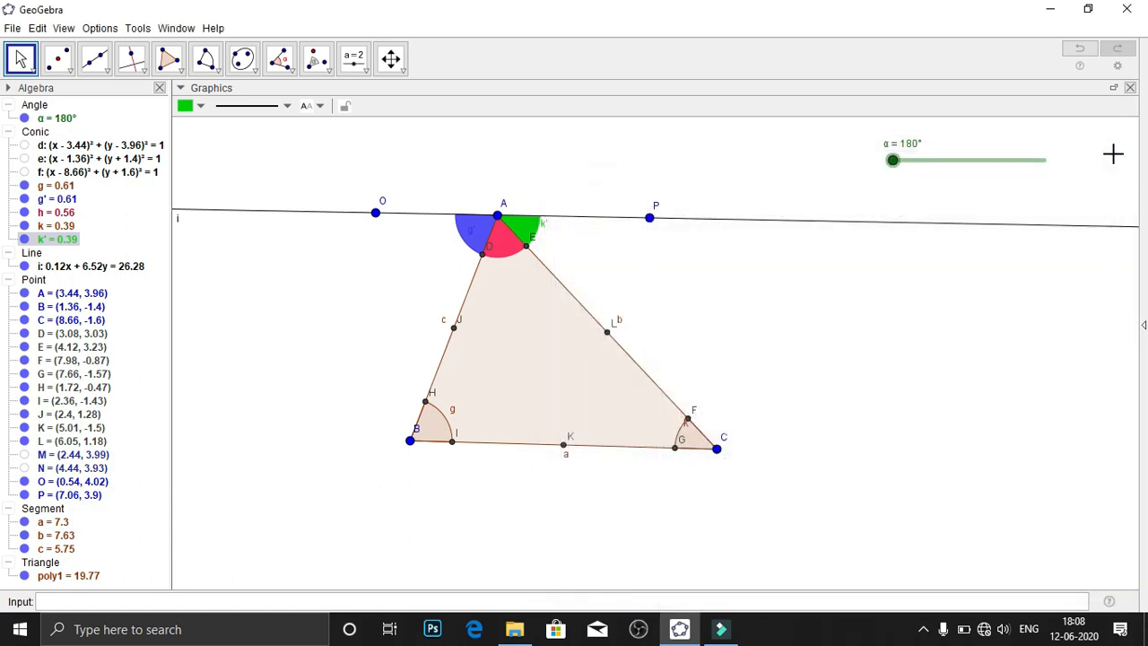
Hide the label of side b and set slider α to 295° to swing the colored sectors away from A
mouse_move(895, 163)
mouse_down()
mouse_move(1061, 150)
mouse_move(917, 187)
mouse_move(891, 216)
mouse_move(954, 182)
mouse_move(1048, 166)
mouse_move(892, 192)
mouse_move(963, 153)
mouse_move(1062, 143)
mouse_move(893, 160)
mouse_up()
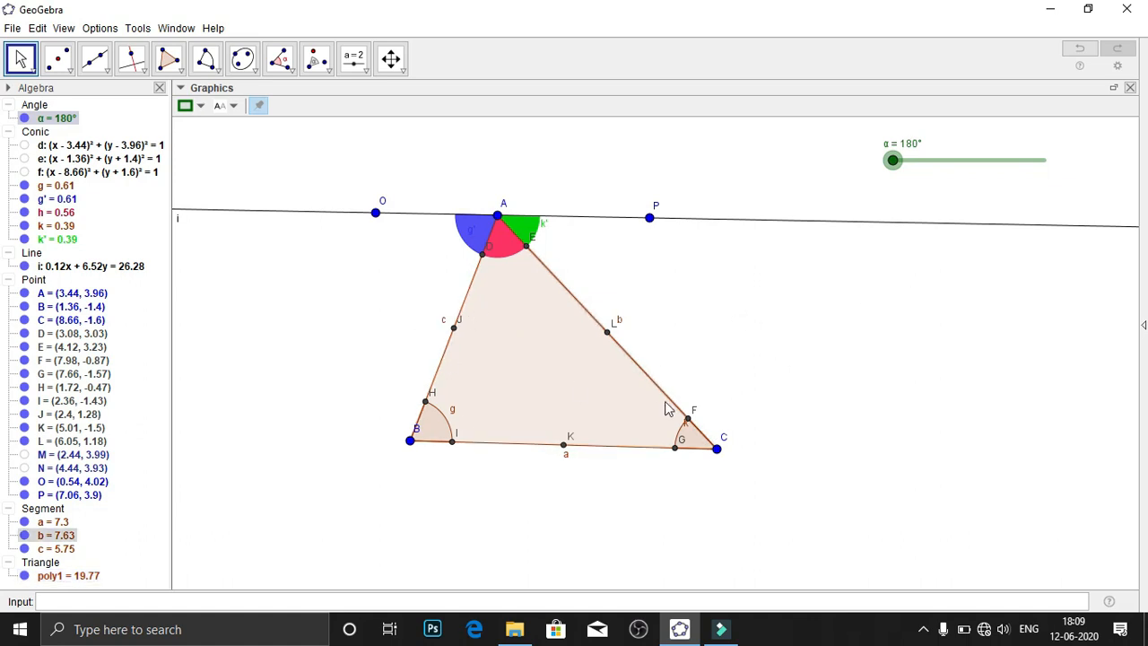
right_click(618, 325)
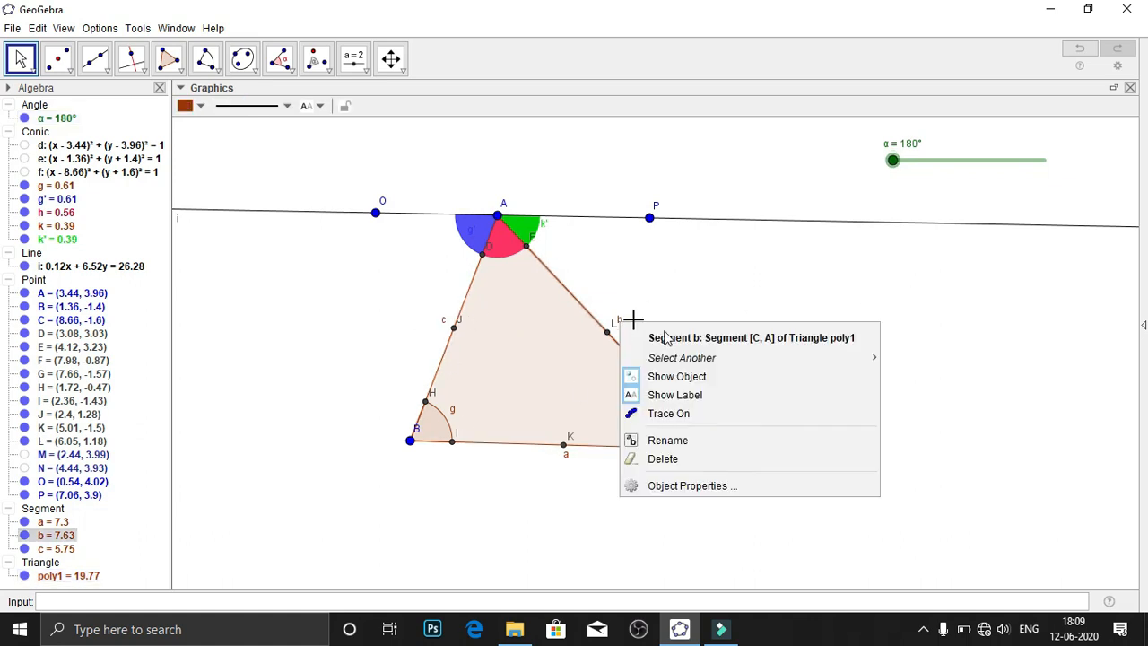
click(694, 394)
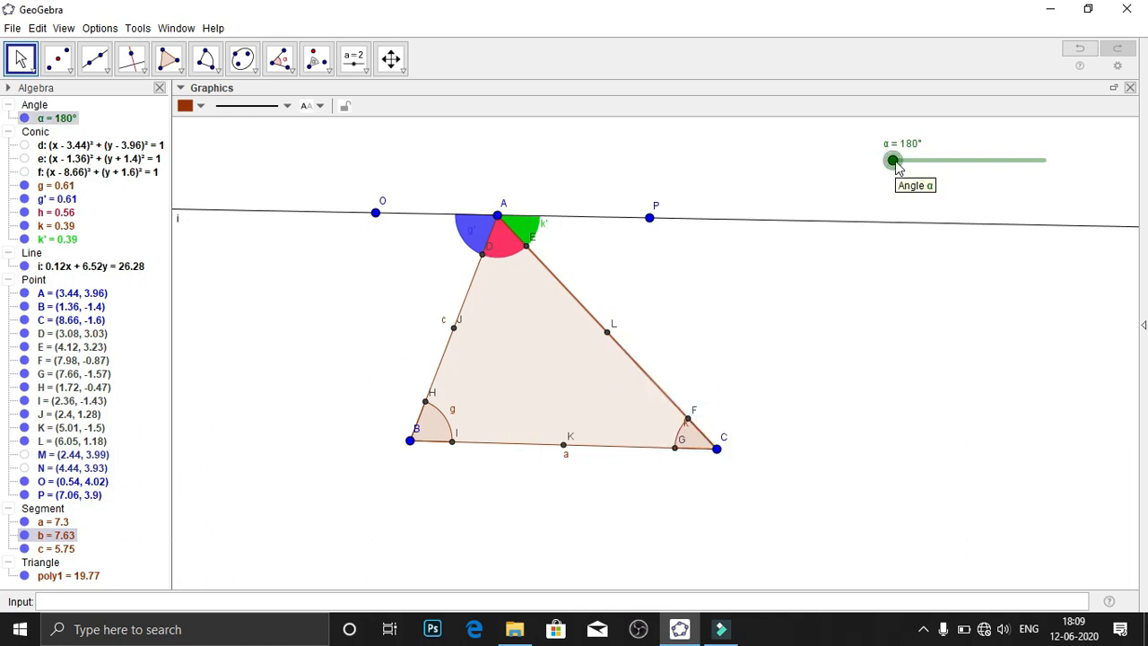
drag(893, 165, 896, 168)
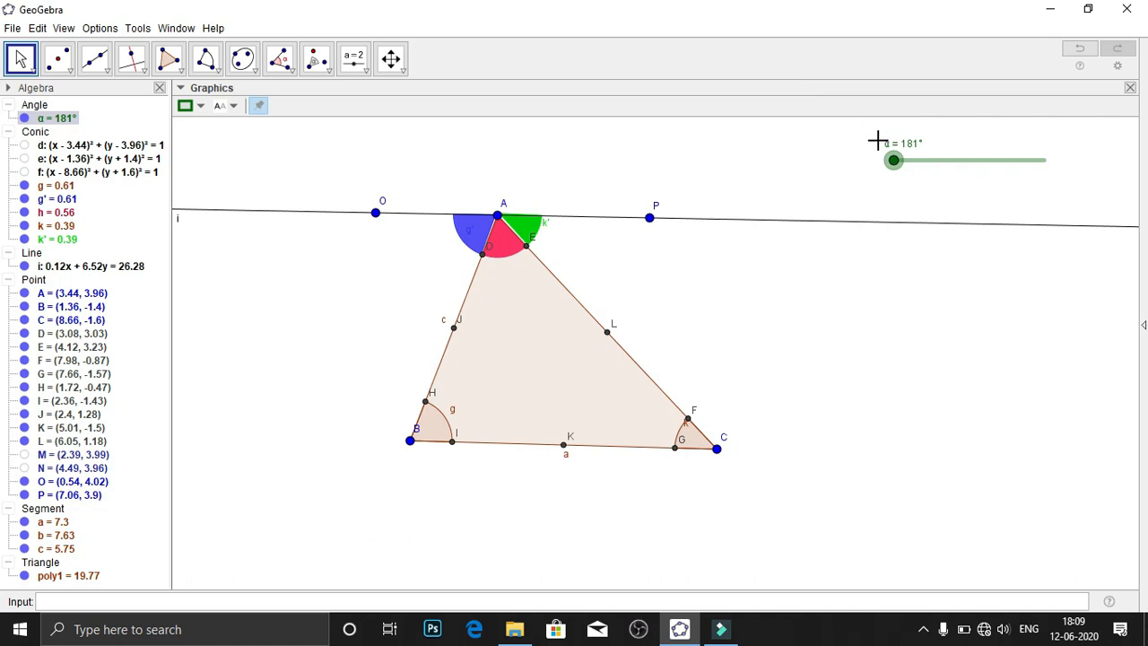
drag(899, 163, 991, 154)
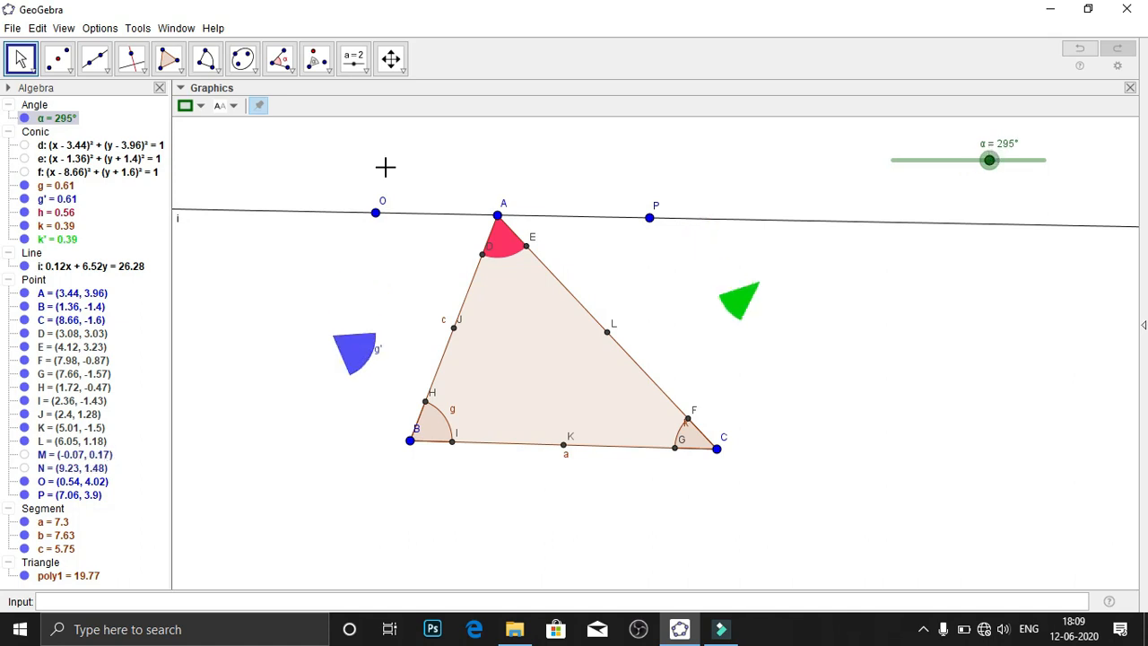
Draw segments from the blue sector's corner to midpoint J and the green sector's corner to midpoint L, and return slider α to 180°
click(108, 75)
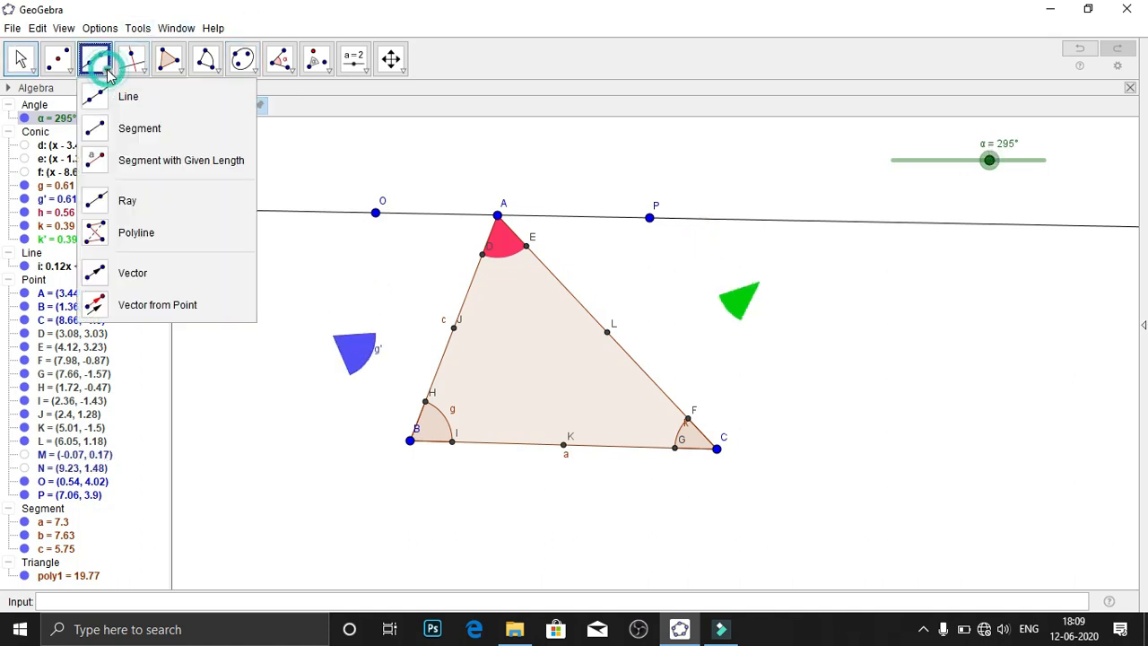
click(96, 130)
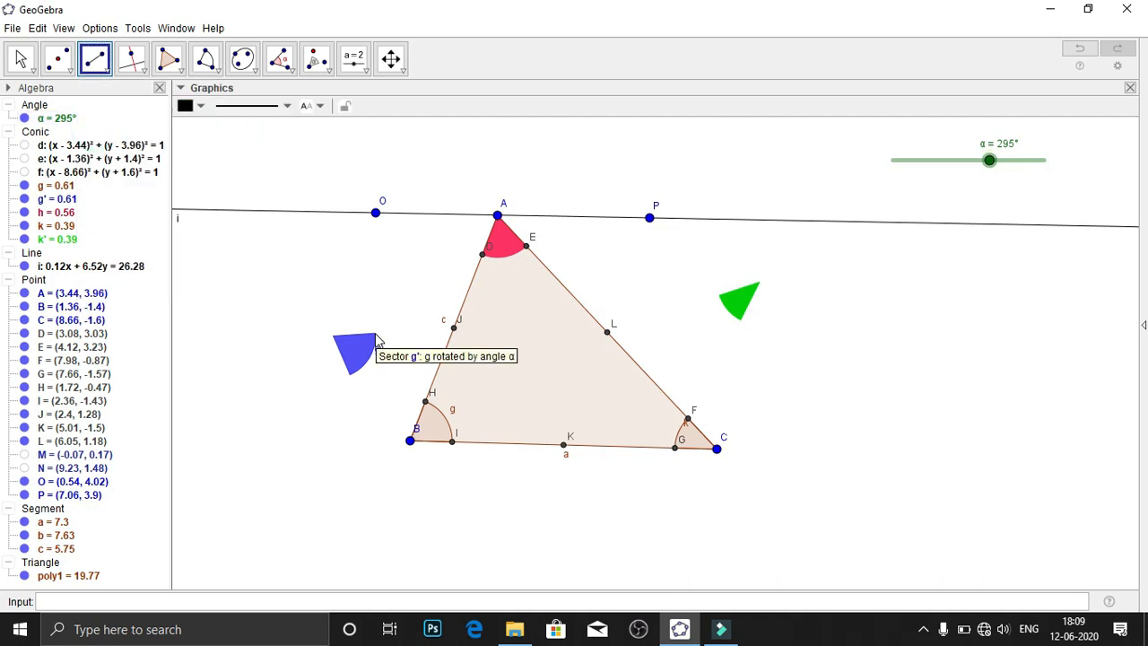
click(375, 333)
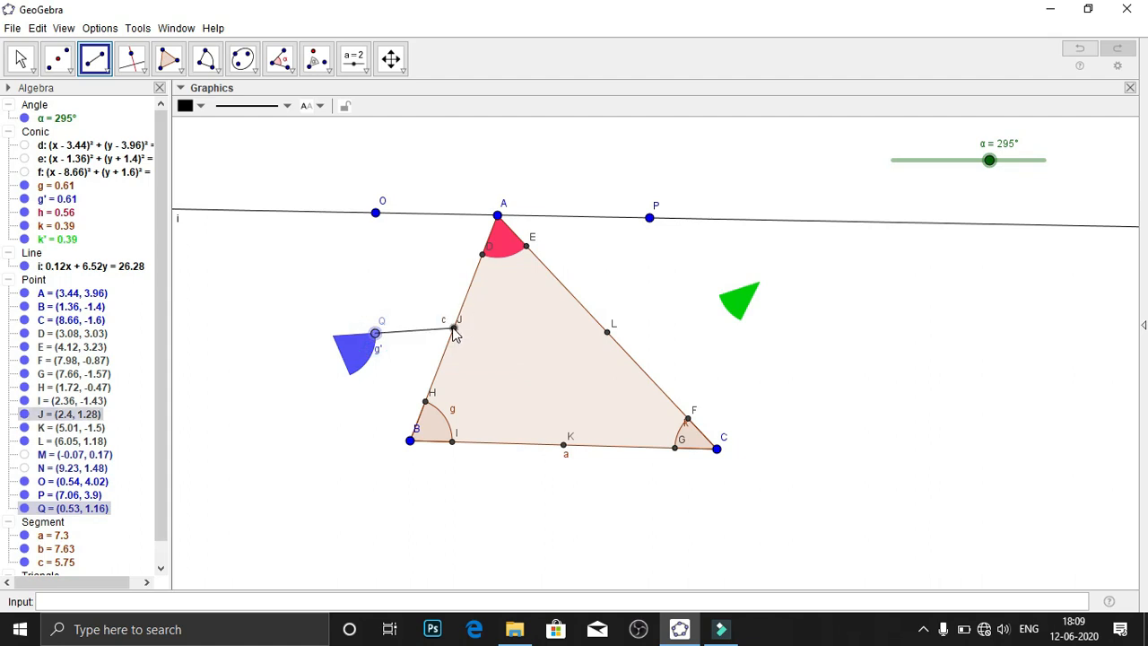
click(454, 329)
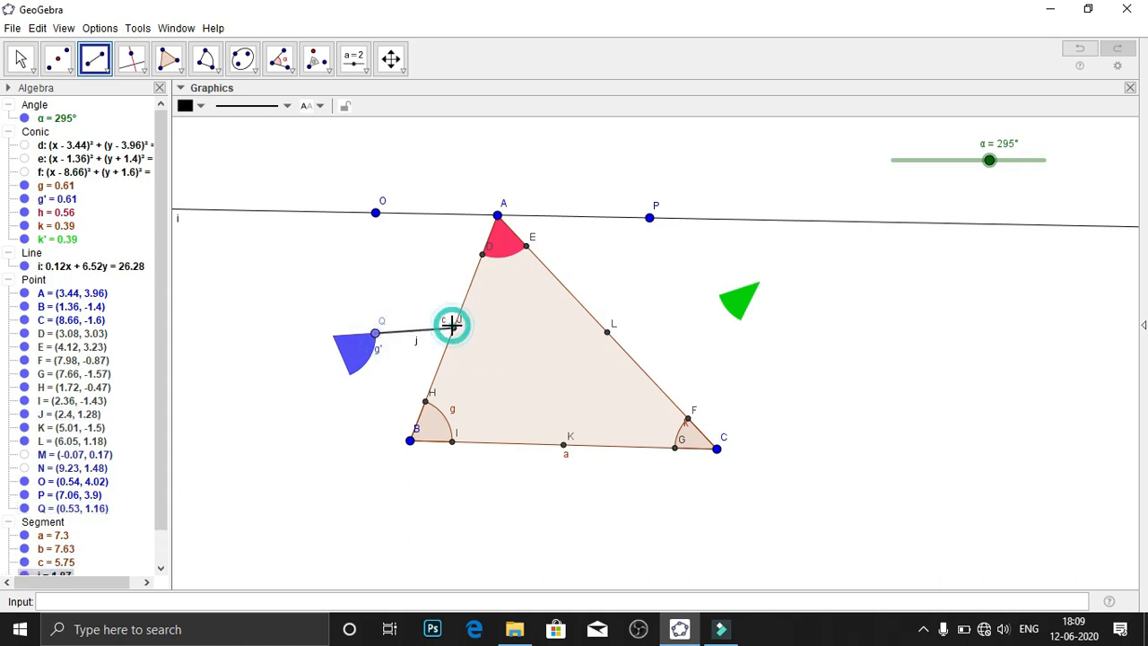
click(718, 295)
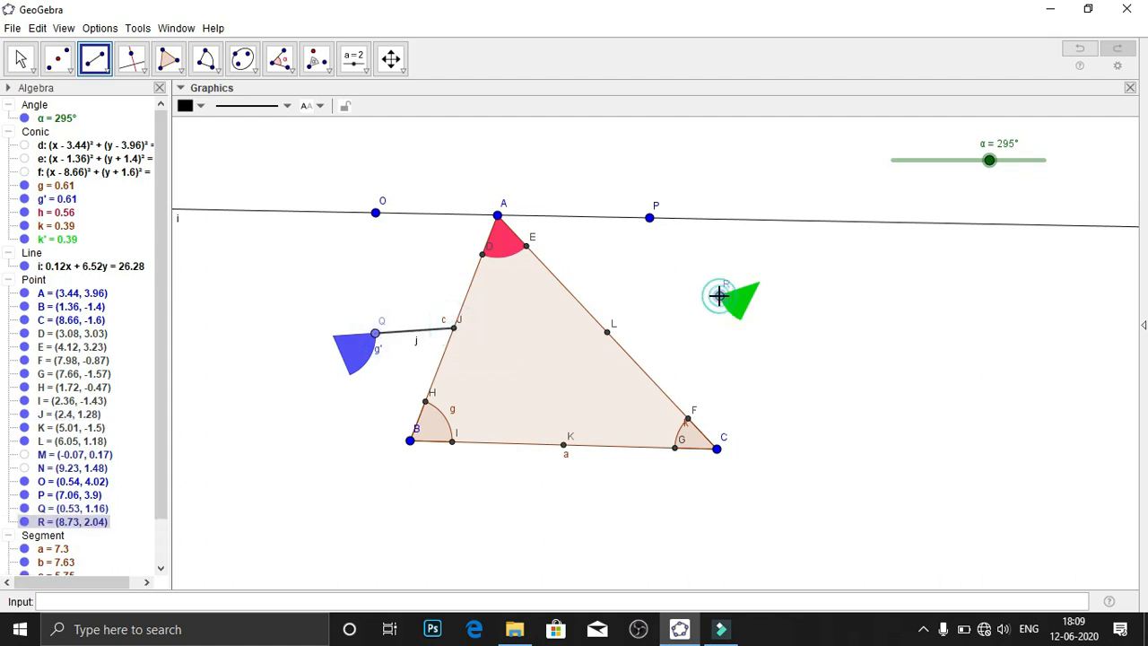
click(608, 330)
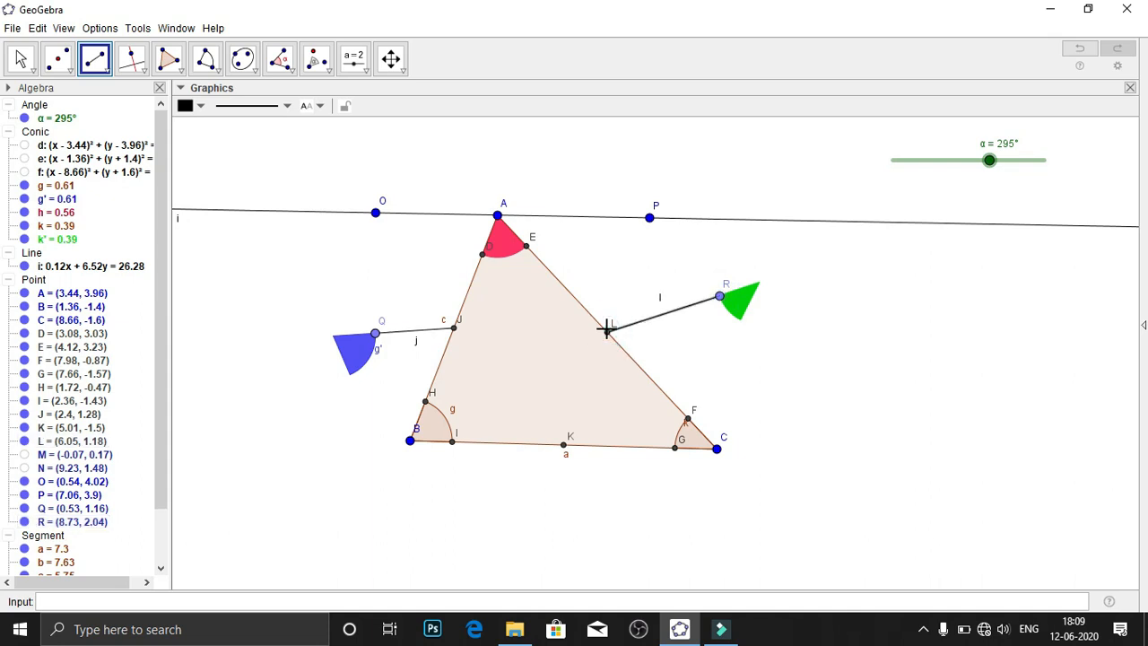
key(Escape)
drag(989, 161, 878, 164)
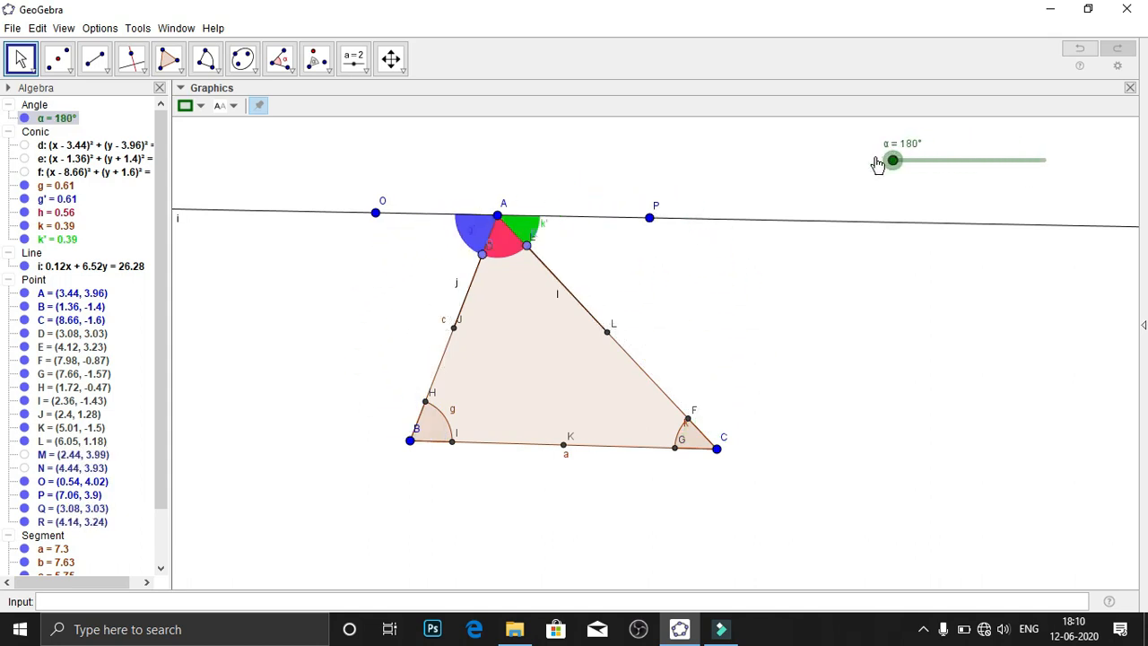